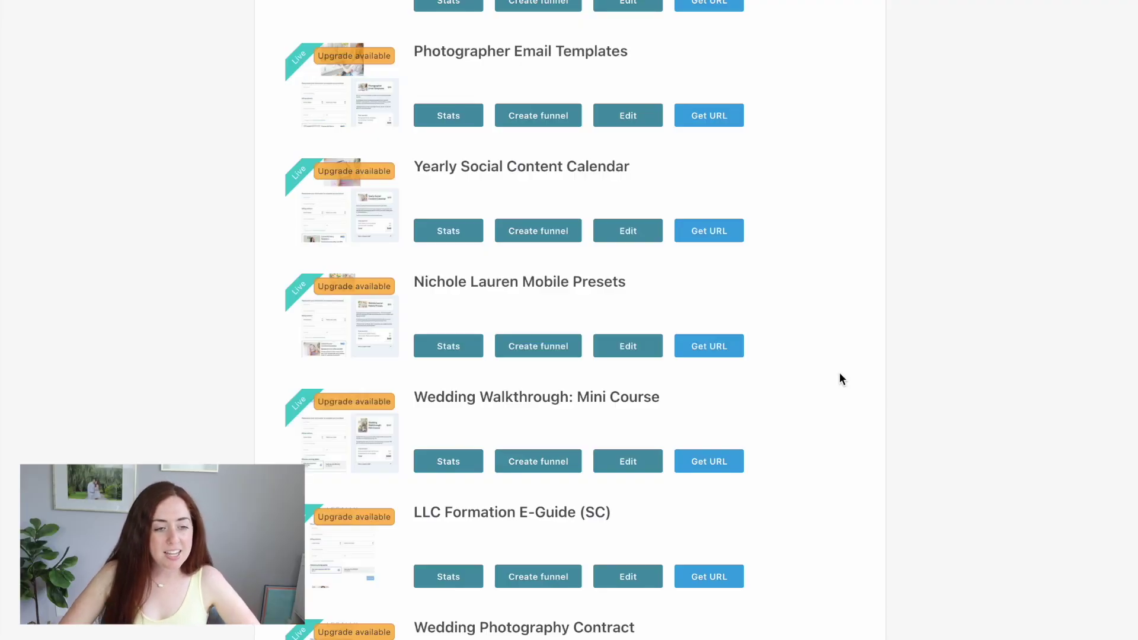
{"action": "scroll", "coordinate": [839, 373], "scroll_direction": "up", "scroll_amount": 2}
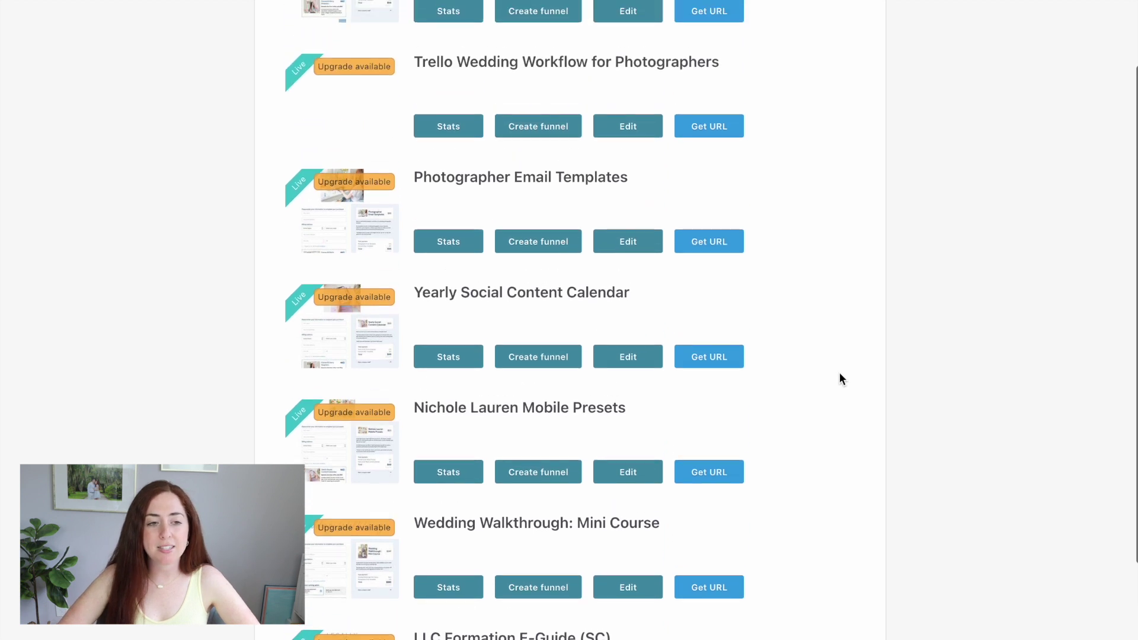
{"action": "scroll", "coordinate": [839, 373], "scroll_direction": "up", "scroll_amount": 4}
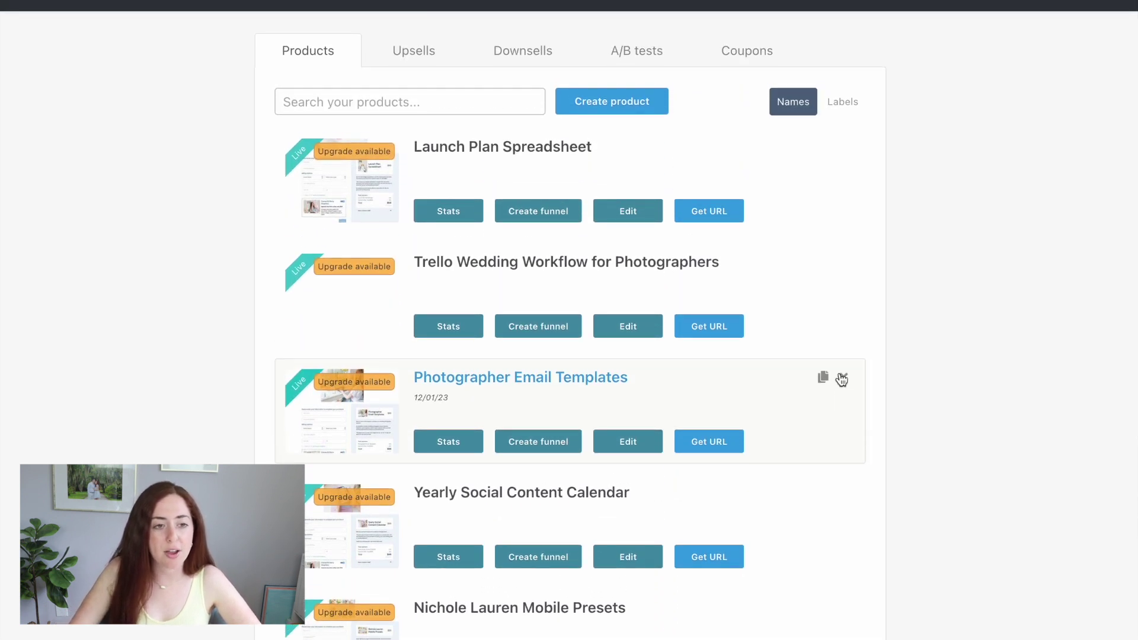
{"action": "scroll", "coordinate": [841, 380], "scroll_direction": "down", "scroll_amount": 5}
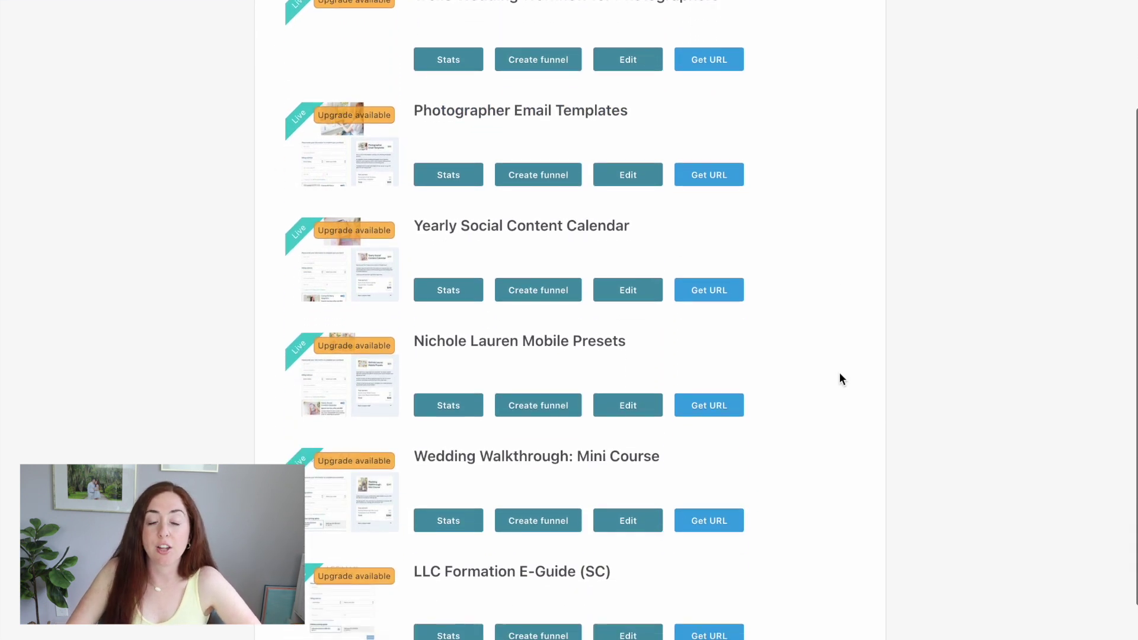
{"action": "scroll", "coordinate": [840, 378], "scroll_direction": "down", "scroll_amount": 2}
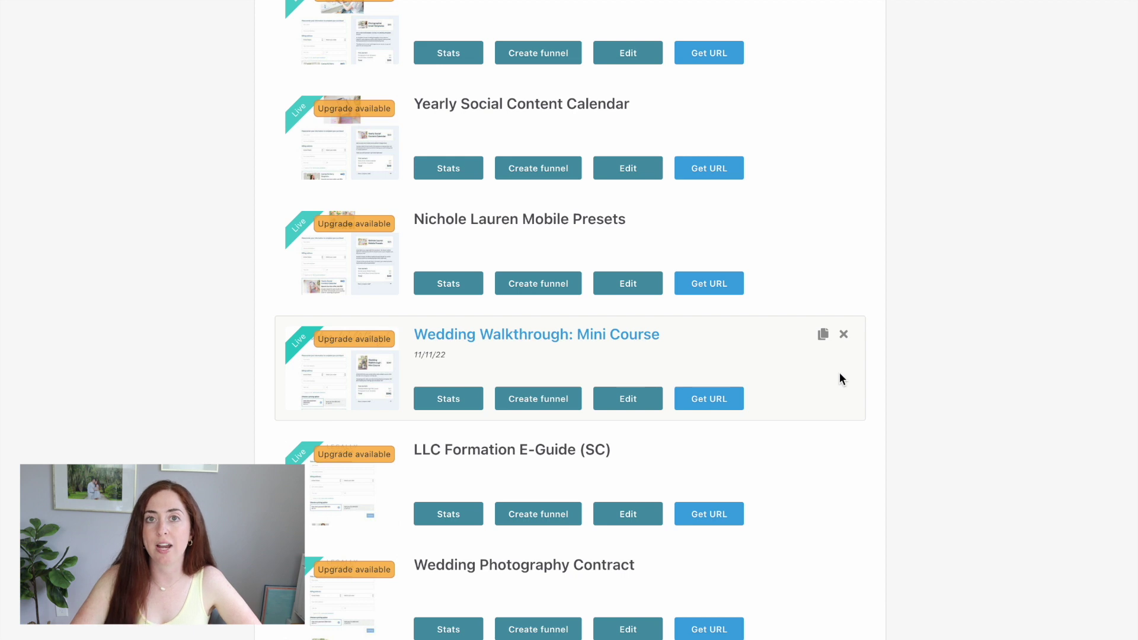
{"action": "left_click", "coordinate": [628, 398]}
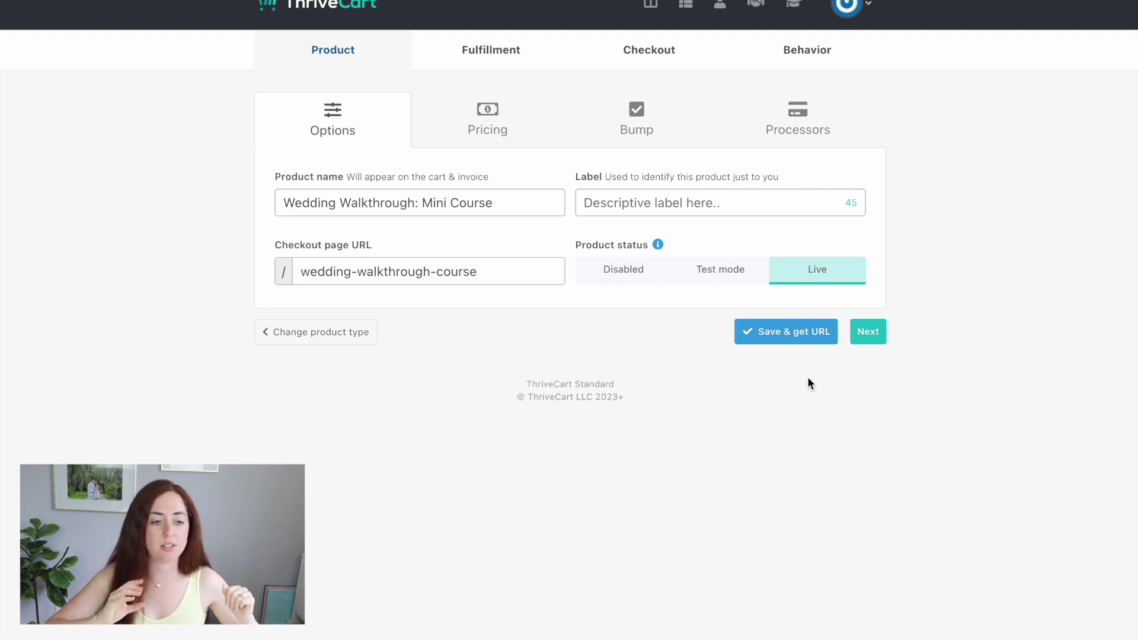
- Review the product name and label fields, toggling status to Test and back to Live
{"action": "triple_click", "coordinate": [418, 203]}
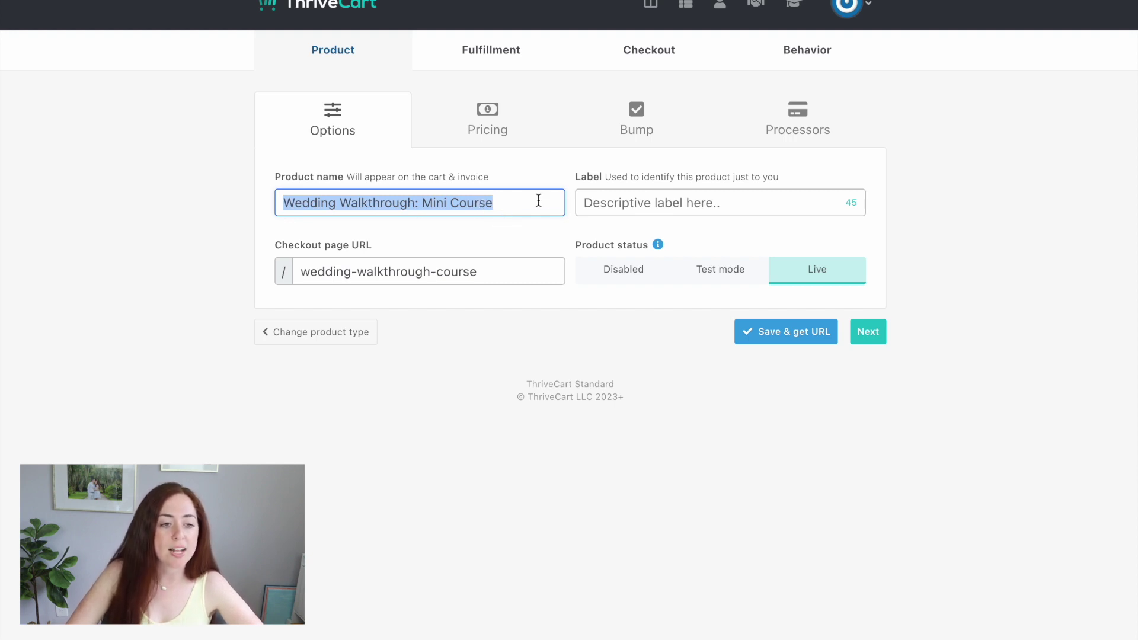
{"action": "left_click", "coordinate": [623, 201]}
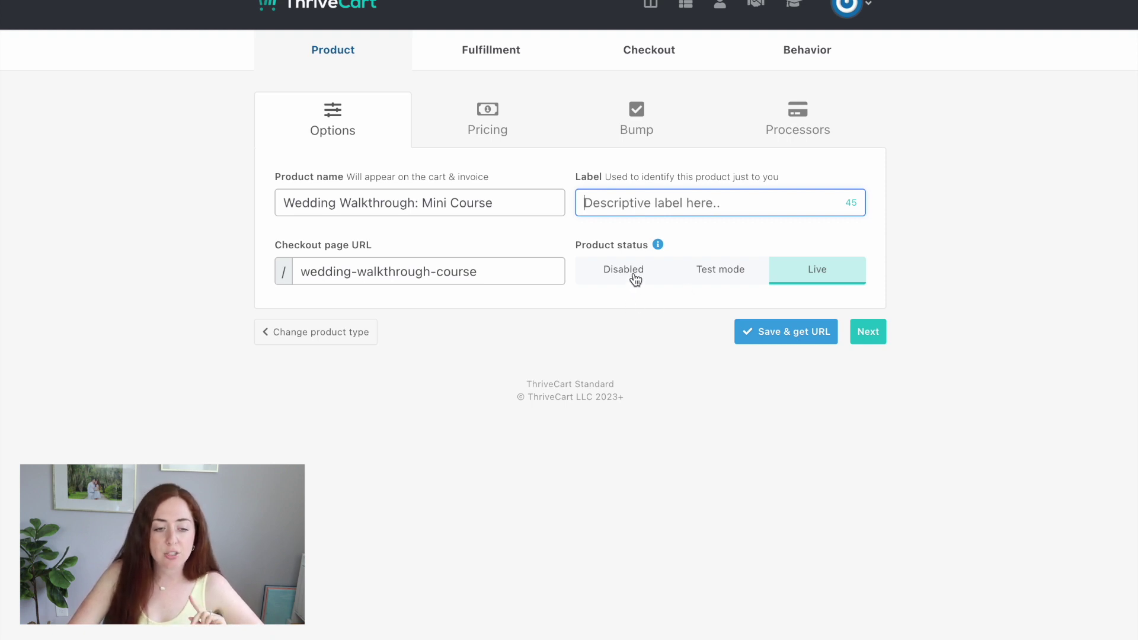
{"action": "left_click", "coordinate": [710, 278]}
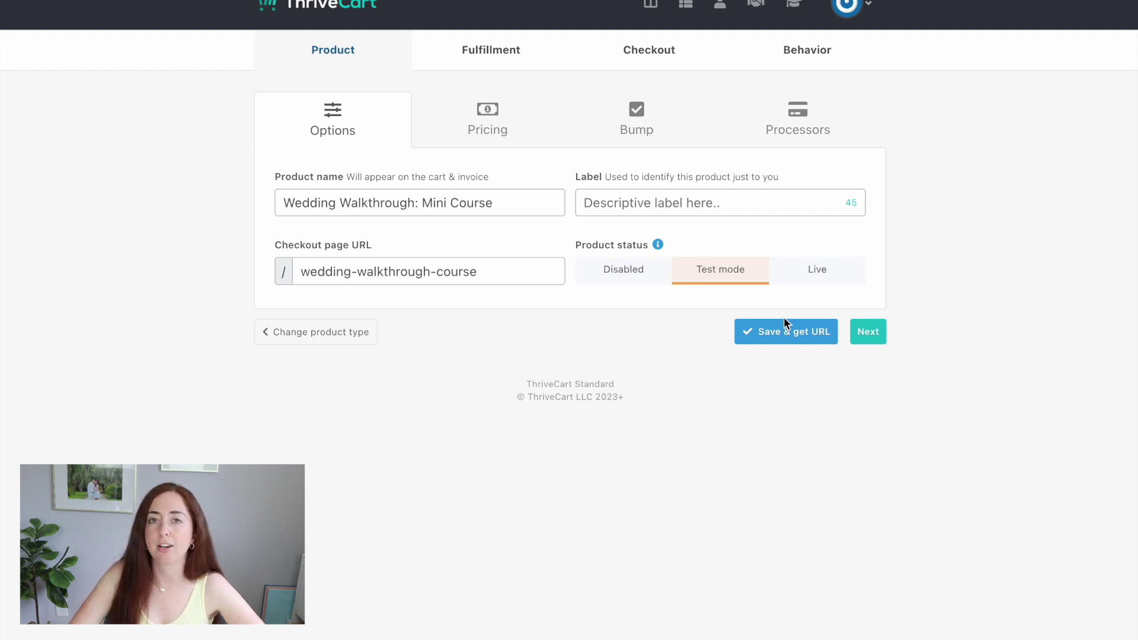
{"action": "left_click", "coordinate": [846, 278]}
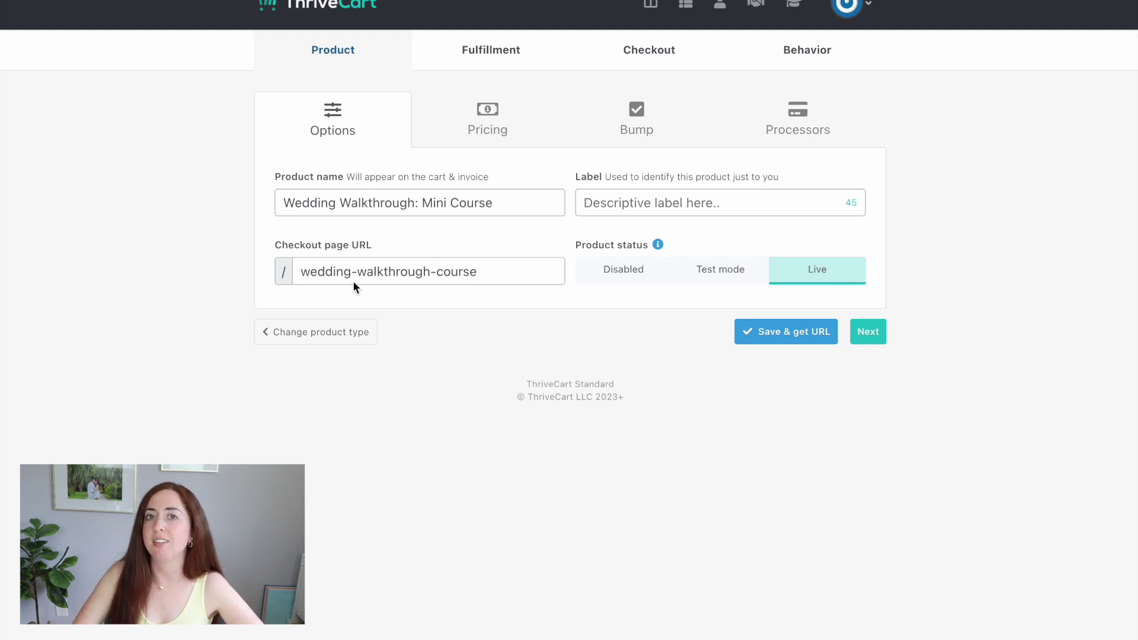
- Select the checkout URL slug and start a new browser tab
{"action": "left_click", "coordinate": [495, 274]}
{"action": "left_click", "coordinate": [307, 273], "text": "shift"}
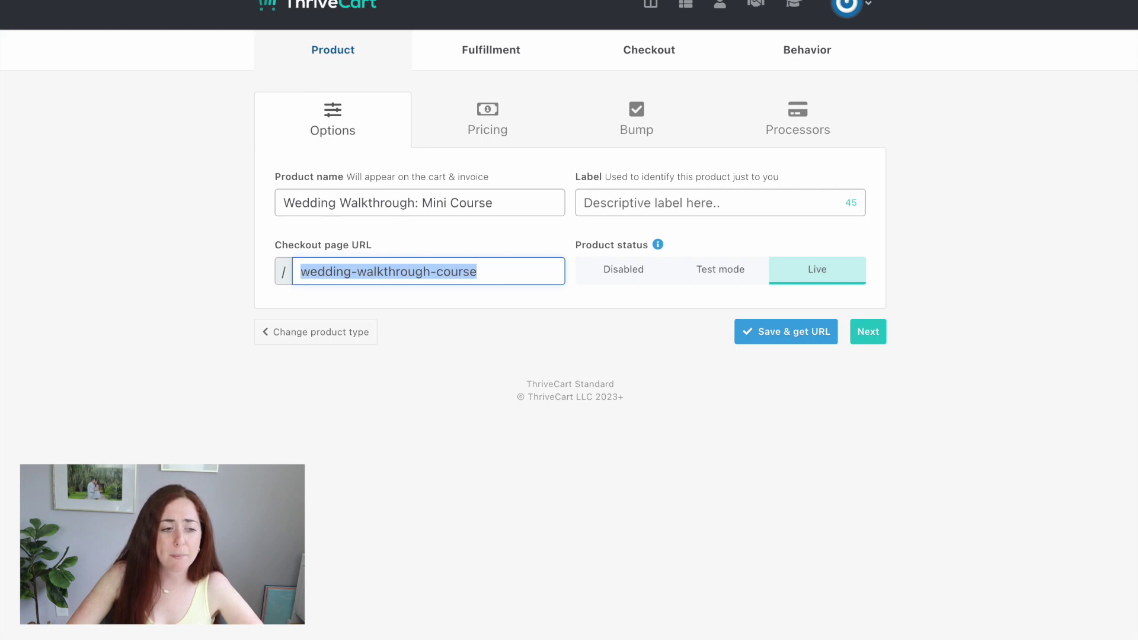
{"action": "key", "text": "ctrl+t"}
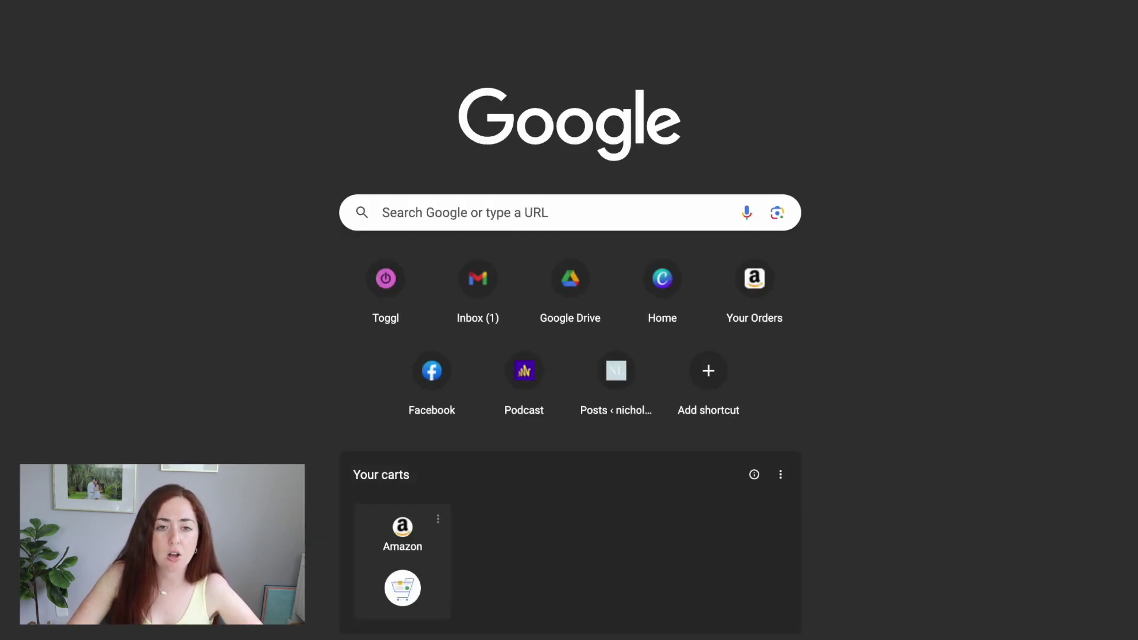
- Load the sales site and scroll down to the Wedding Walkthrough course
{"action": "type", "text": "edu"}
{"action": "key", "text": "Return"}
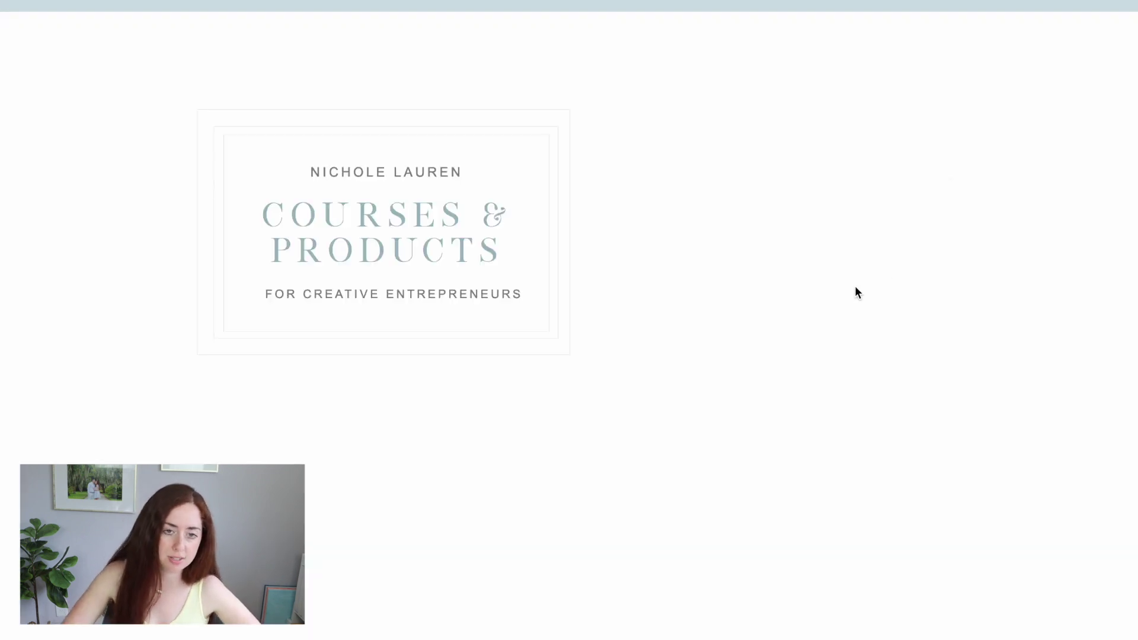
{"action": "scroll", "coordinate": [854, 285], "scroll_direction": "down", "scroll_amount": 15}
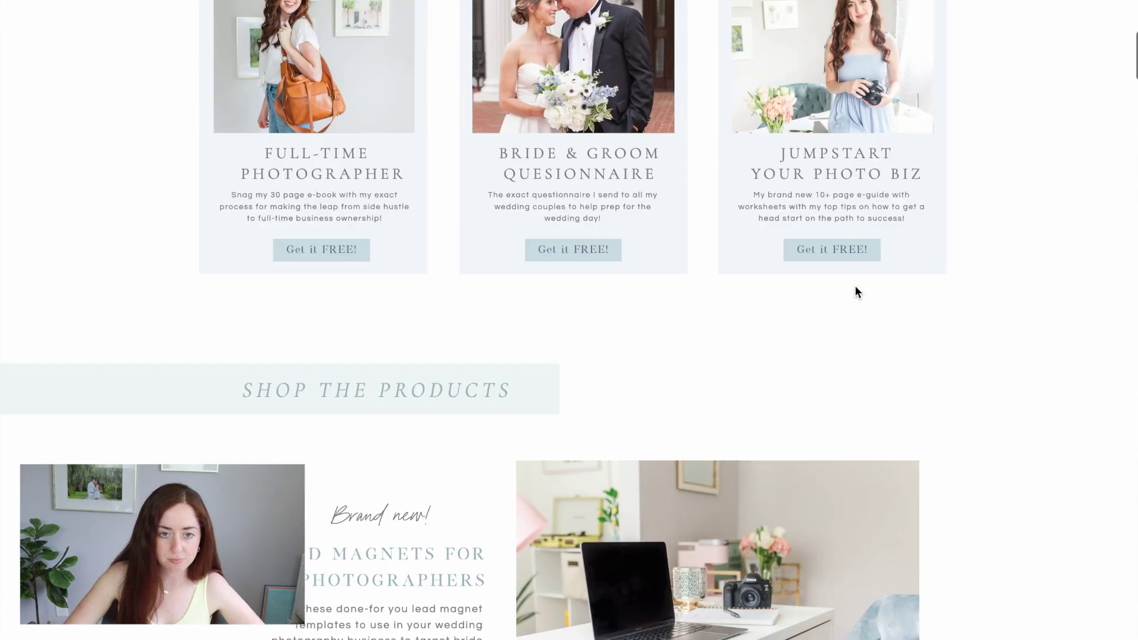
{"action": "scroll", "coordinate": [855, 287], "scroll_direction": "down", "scroll_amount": 20}
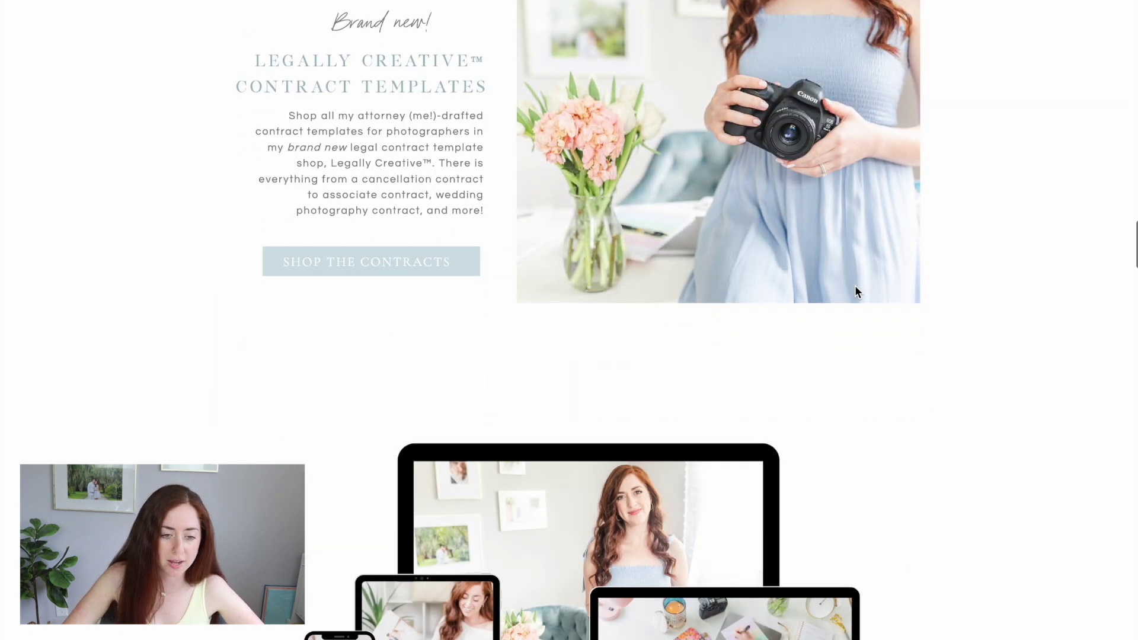
{"action": "scroll", "coordinate": [855, 285], "scroll_direction": "down", "scroll_amount": 10}
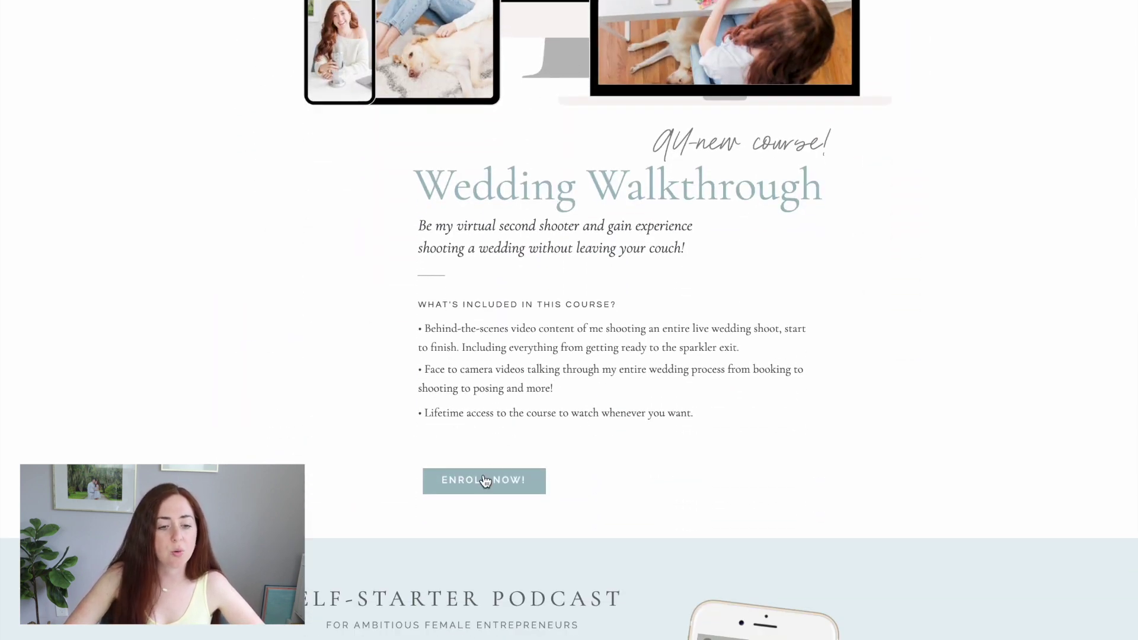
- Open the Wedding Walkthrough course page and go through to its checkout via ENROLL NOW
{"action": "left_click", "coordinate": [485, 481]}
{"action": "scroll", "coordinate": [889, 371], "scroll_direction": "down", "scroll_amount": 3}
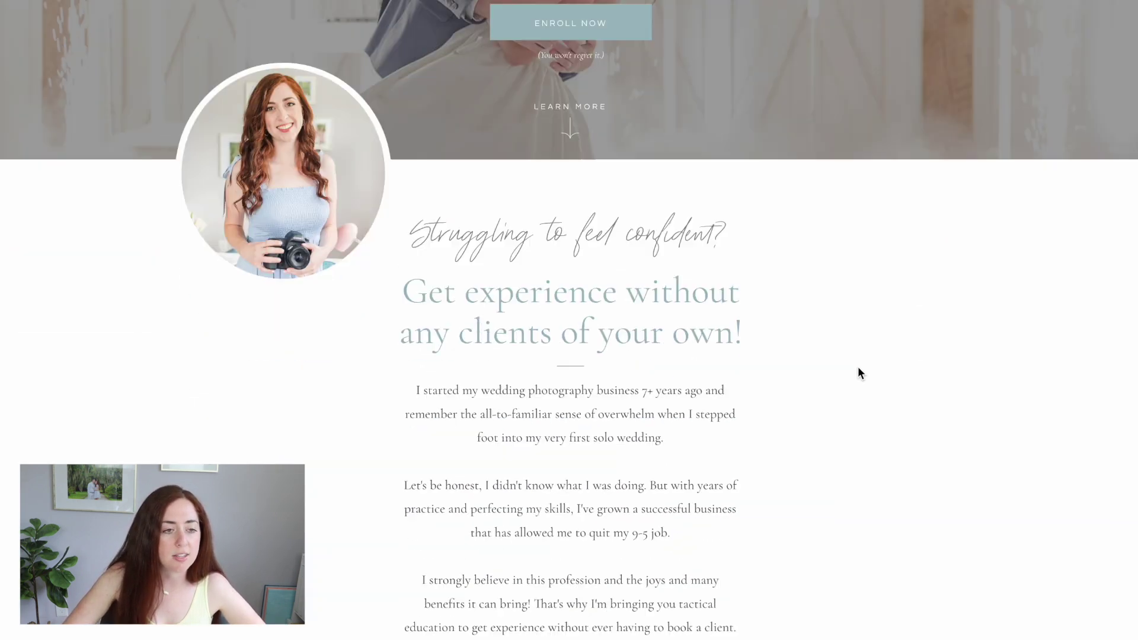
{"action": "scroll", "coordinate": [859, 374], "scroll_direction": "down", "scroll_amount": 6}
{"action": "scroll", "coordinate": [858, 373], "scroll_direction": "up", "scroll_amount": 7}
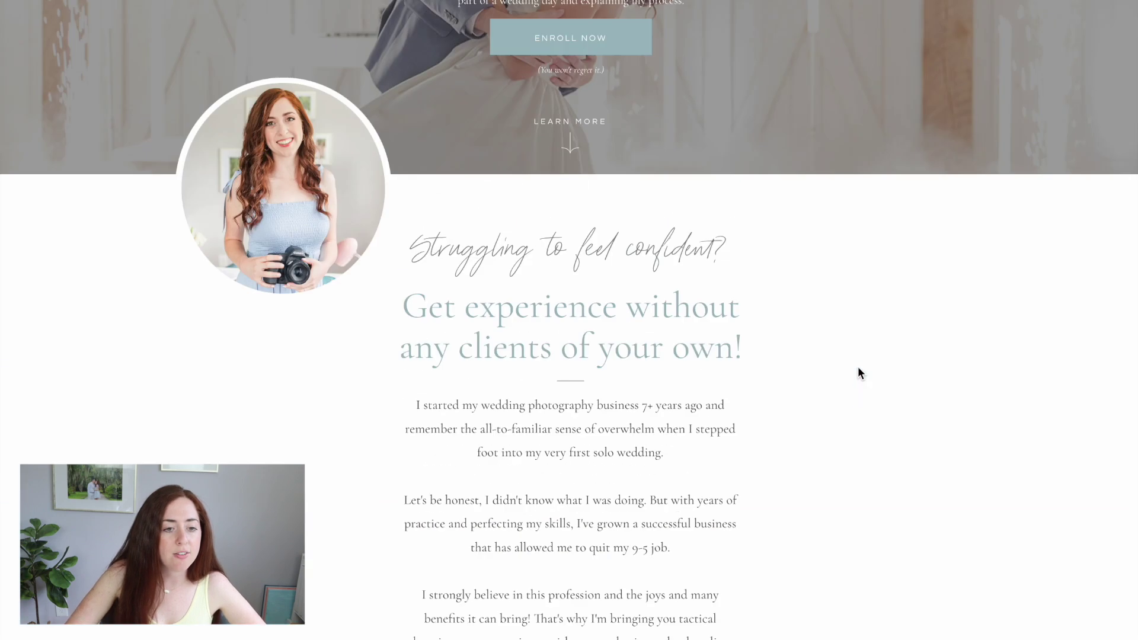
{"action": "left_click", "coordinate": [597, 45]}
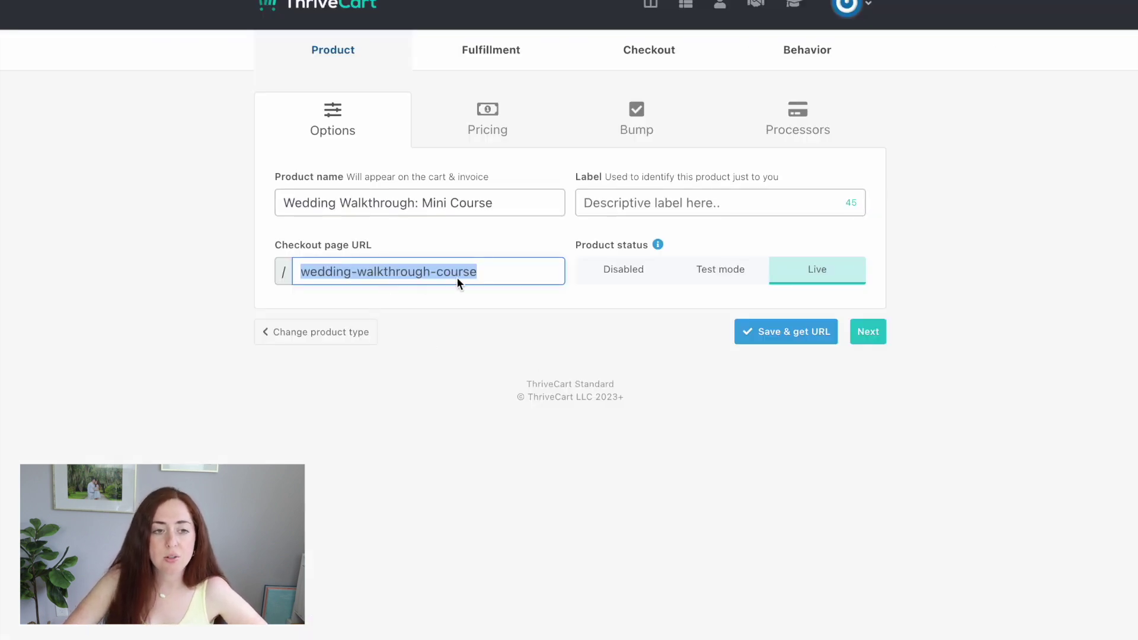
{"action": "left_click", "coordinate": [489, 269]}
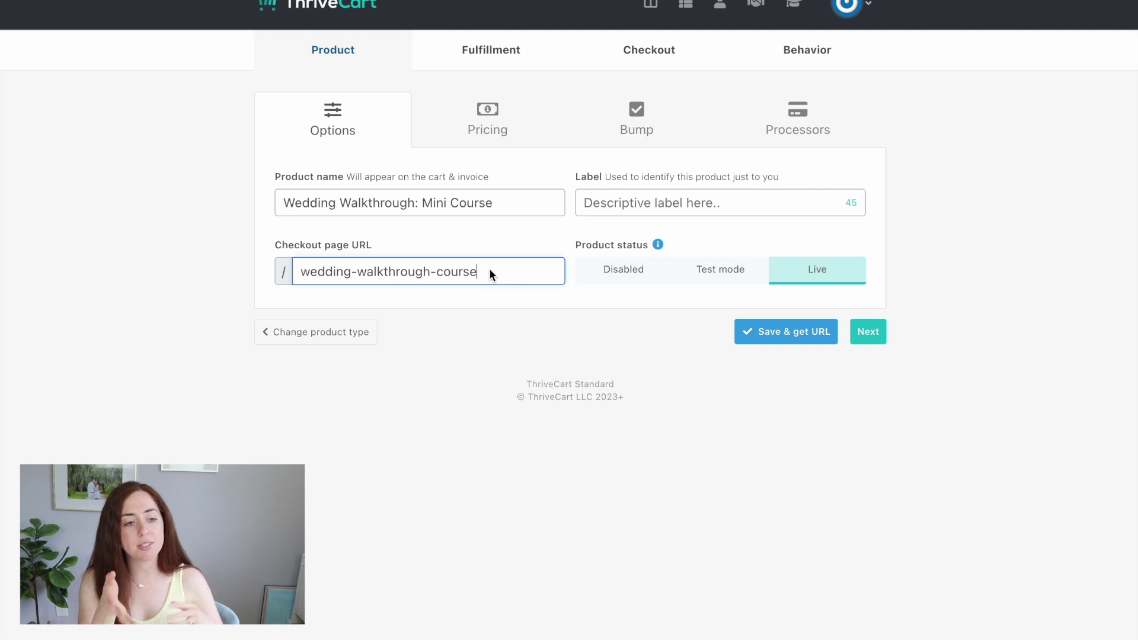
{"action": "triple_click", "coordinate": [488, 274]}
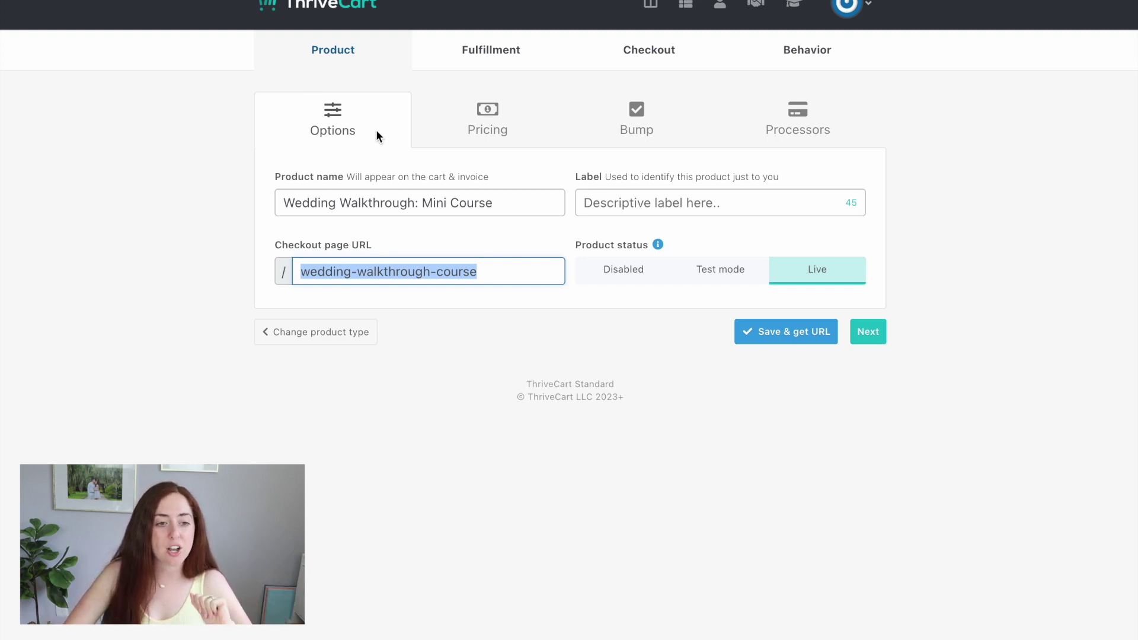
- Look through the Pricing, Bump and Processor tabs, then return to the basic options
{"action": "left_click", "coordinate": [489, 123]}
{"action": "left_click", "coordinate": [619, 125]}
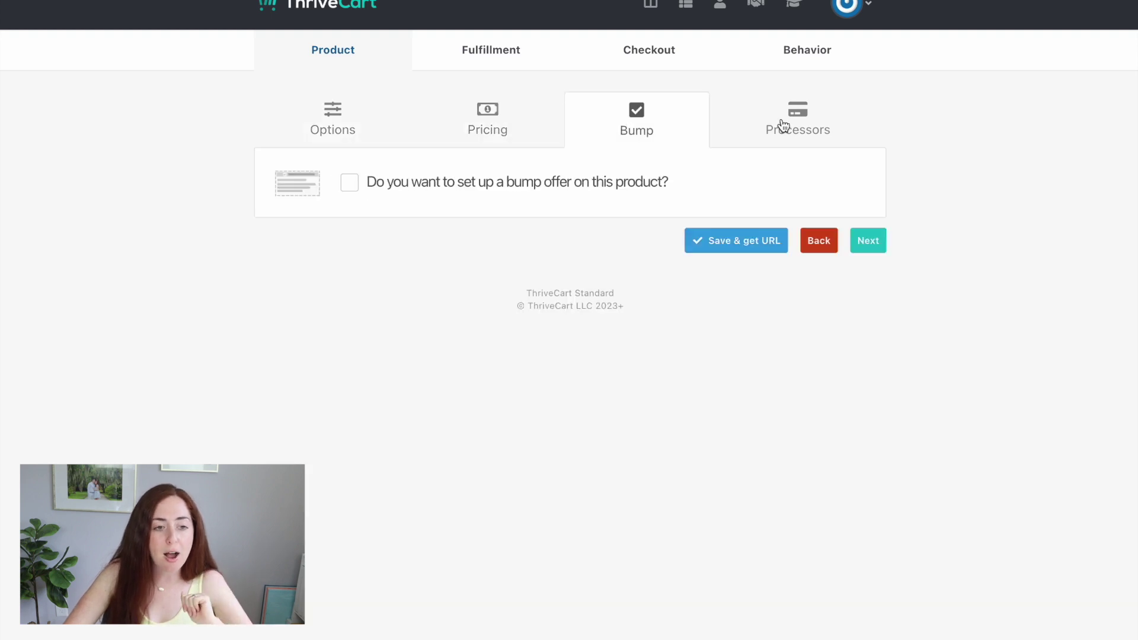
{"action": "left_click", "coordinate": [782, 124]}
{"action": "left_click", "coordinate": [332, 132]}
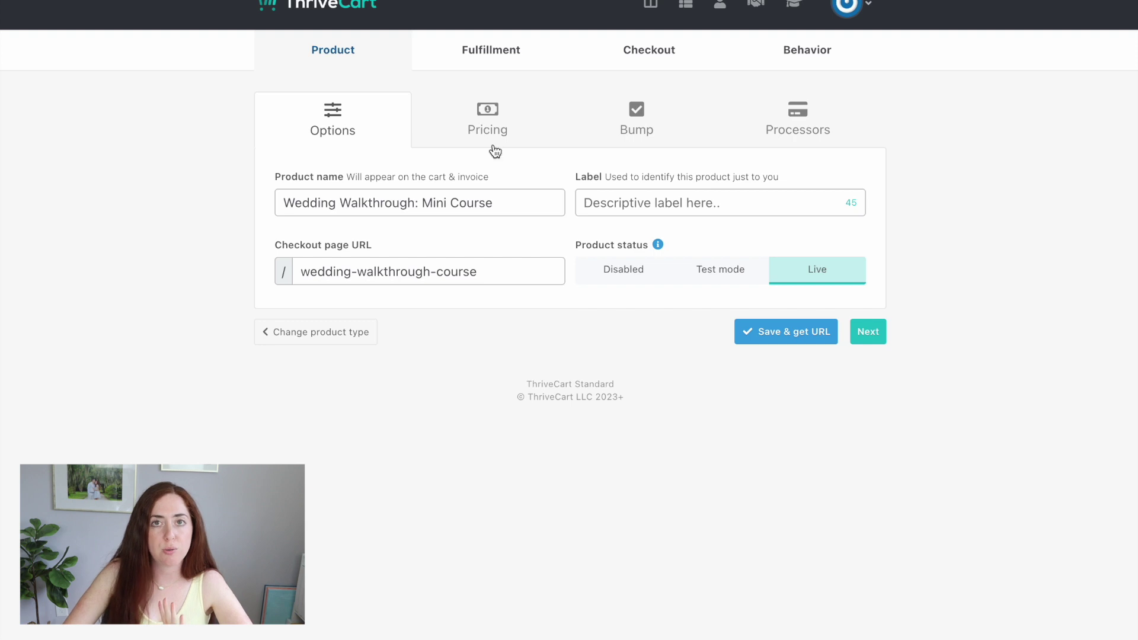
- Save to get the checkout URL, then reopen pricing showing $147.00 one-time and 3x $64.00
{"action": "left_click", "coordinate": [792, 343]}
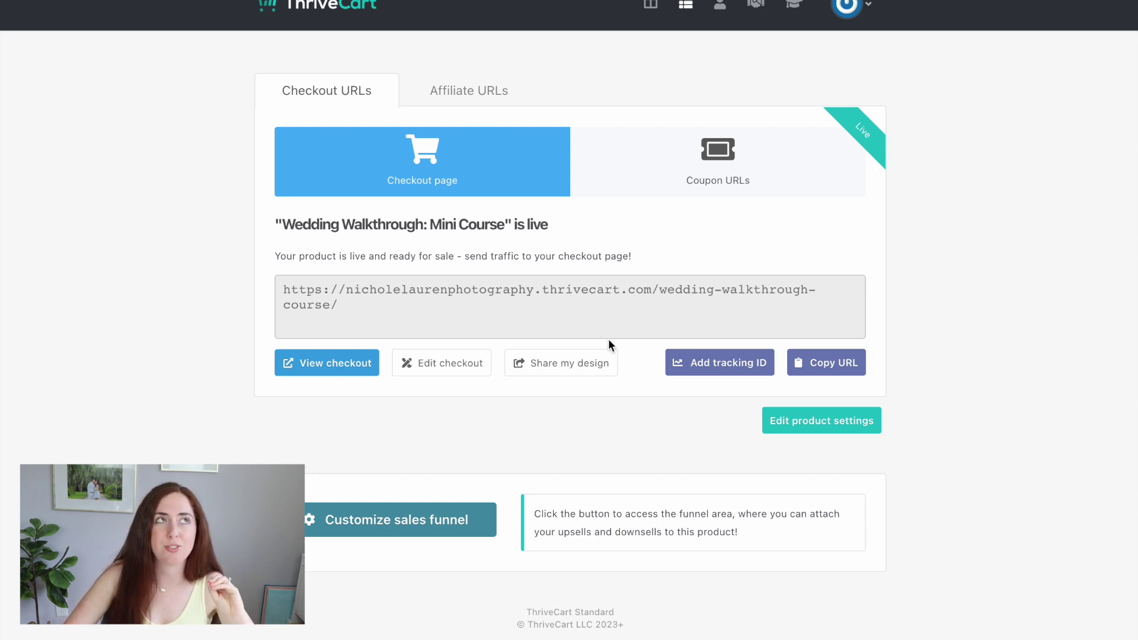
{"action": "left_click", "coordinate": [786, 421]}
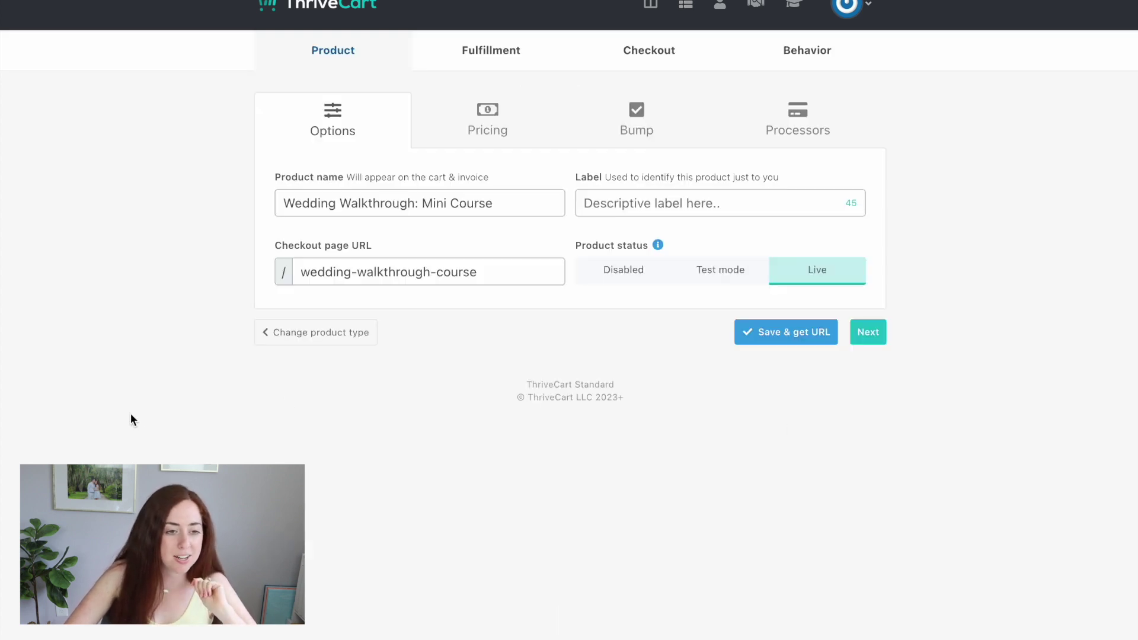
{"action": "left_click", "coordinate": [489, 131]}
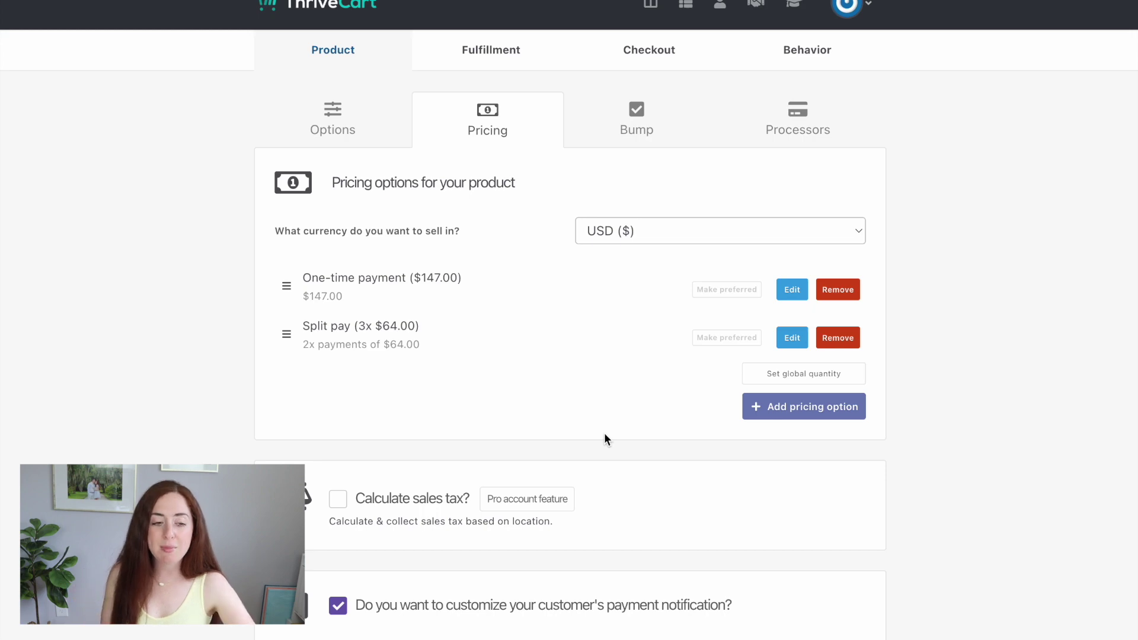
{"action": "left_click", "coordinate": [794, 291]}
{"action": "left_click", "coordinate": [685, 397]}
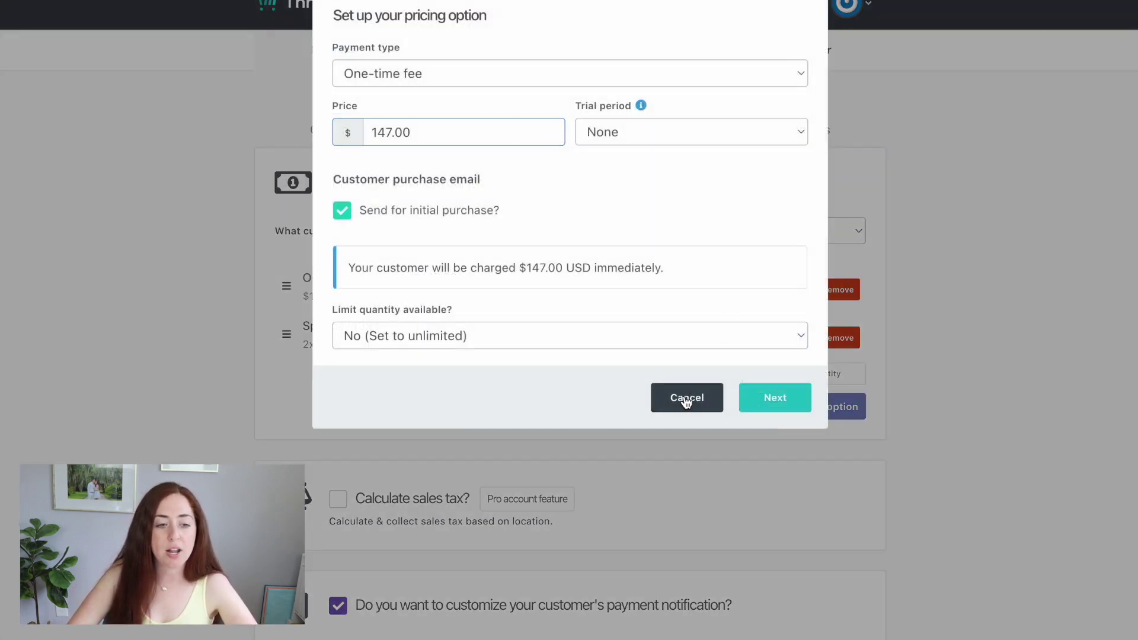
{"action": "scroll", "coordinate": [633, 566], "scroll_direction": "down", "scroll_amount": 2}
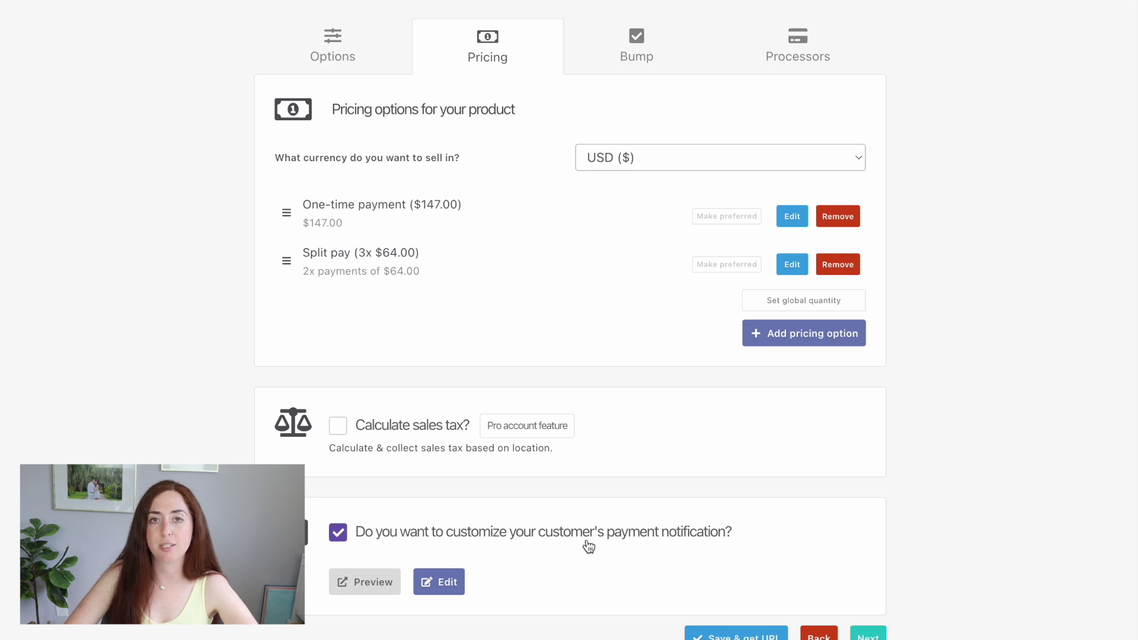
- Review the payment notification's colours and top text, leaving them unchanged, and save it
{"action": "left_click", "coordinate": [458, 588]}
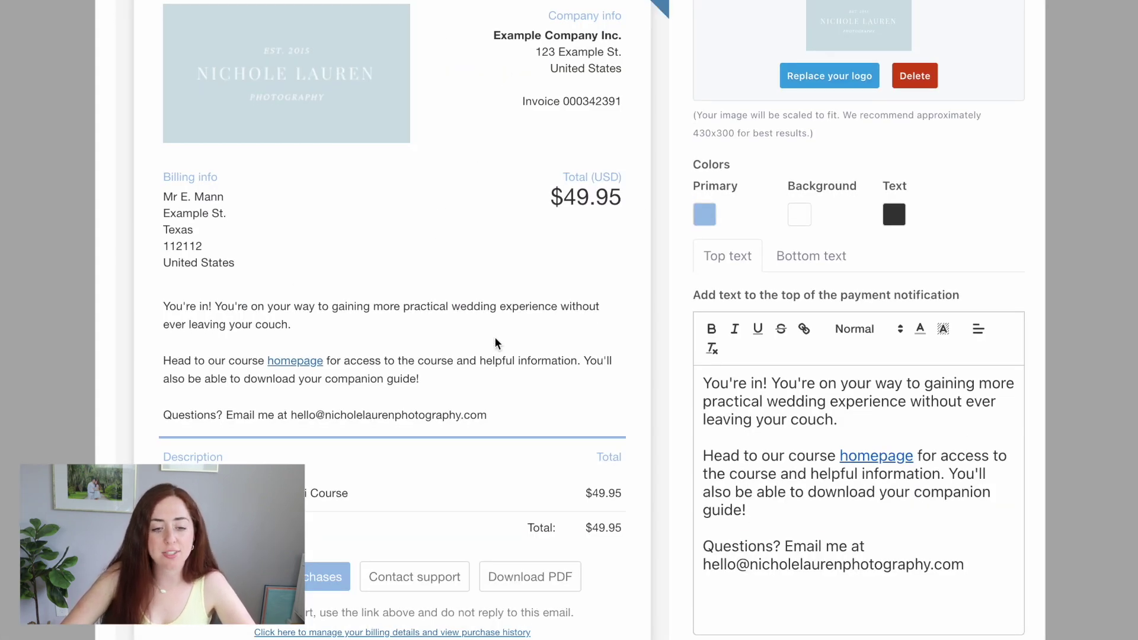
{"action": "scroll", "coordinate": [735, 462], "scroll_direction": "down", "scroll_amount": 2}
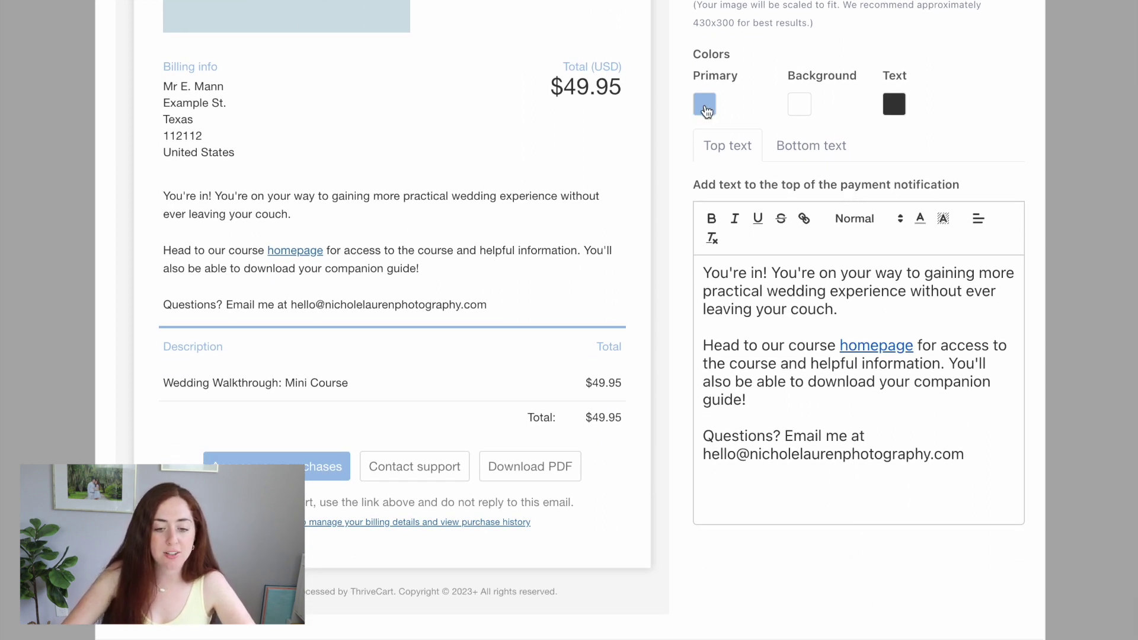
{"action": "left_click", "coordinate": [704, 105]}
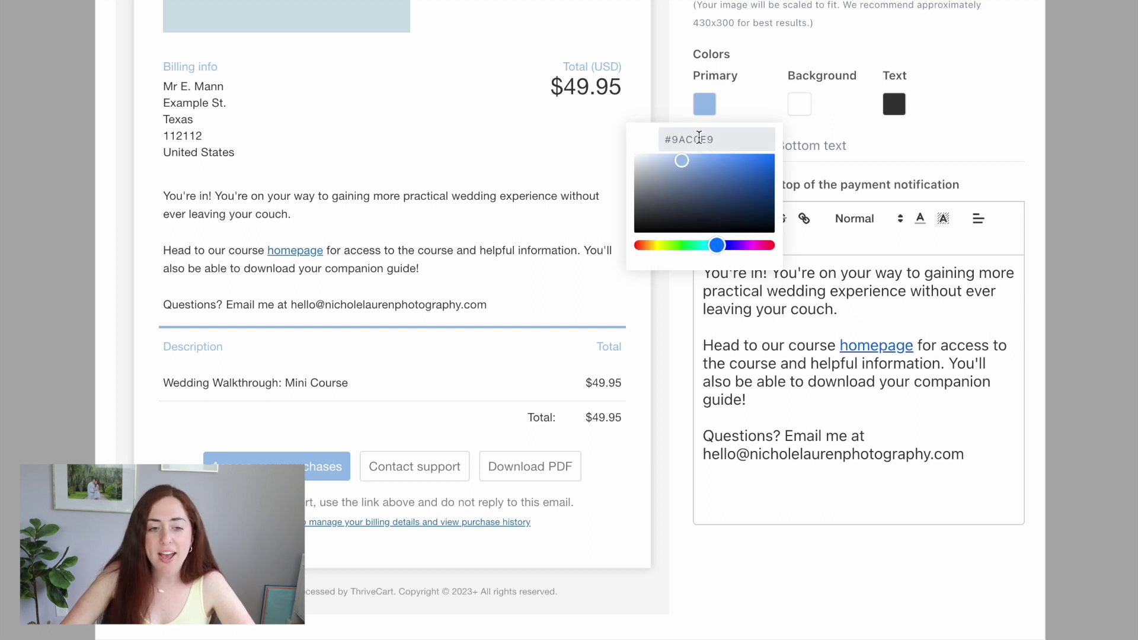
{"action": "left_click", "coordinate": [946, 161]}
{"action": "scroll", "coordinate": [913, 149], "scroll_direction": "up", "scroll_amount": 2}
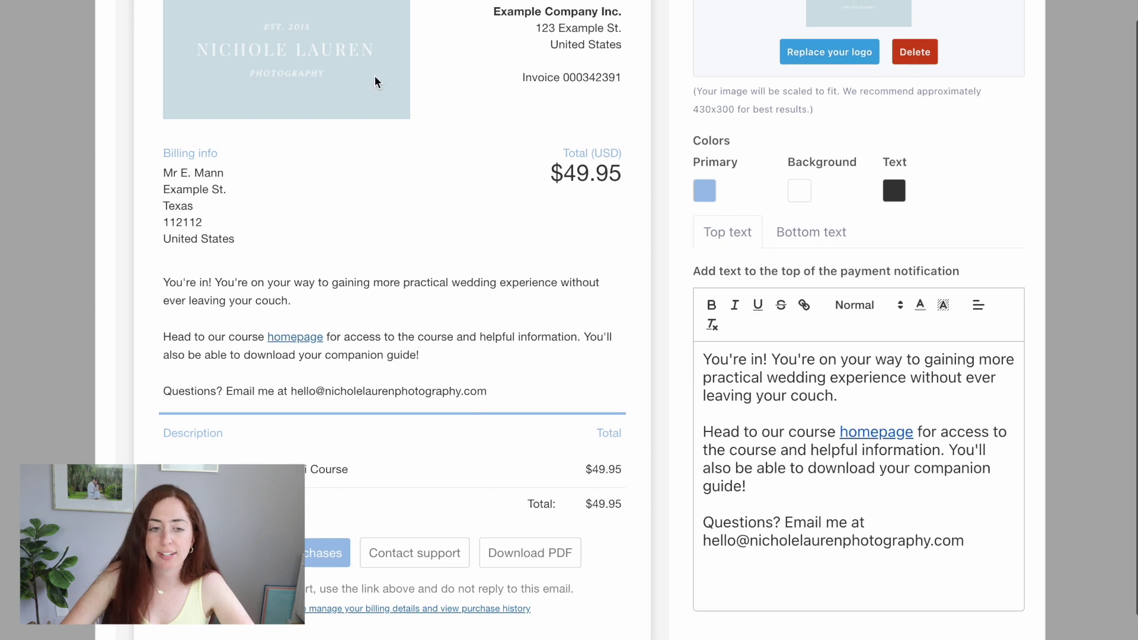
{"action": "scroll", "coordinate": [900, 136], "scroll_direction": "up", "scroll_amount": 1}
{"action": "scroll", "coordinate": [926, 205], "scroll_direction": "down", "scroll_amount": 4}
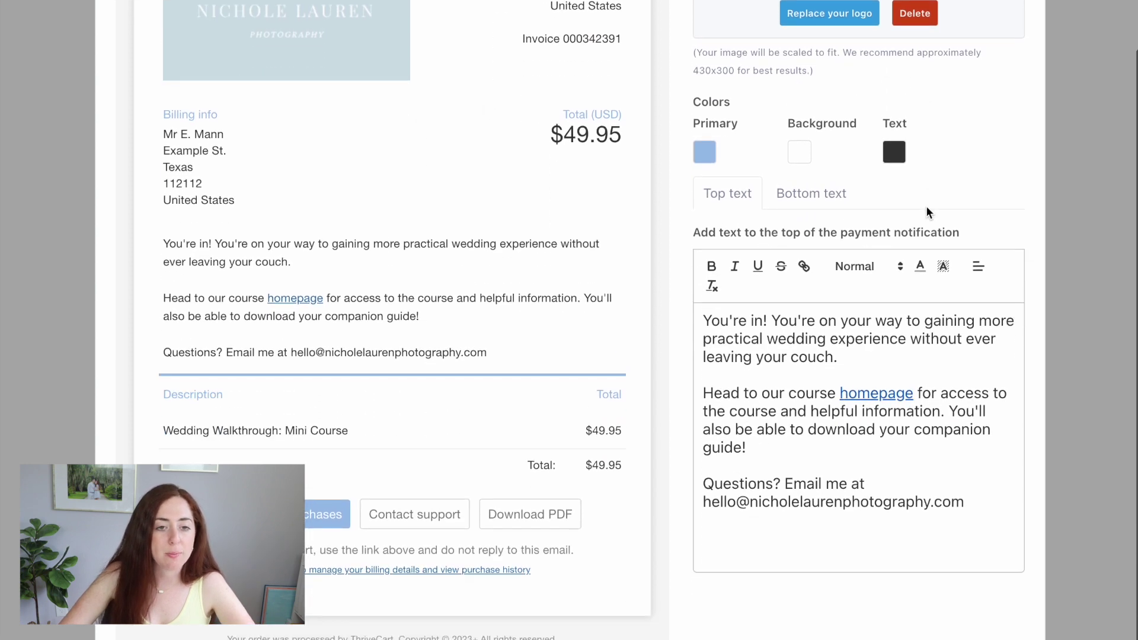
{"action": "left_click", "coordinate": [1006, 618]}
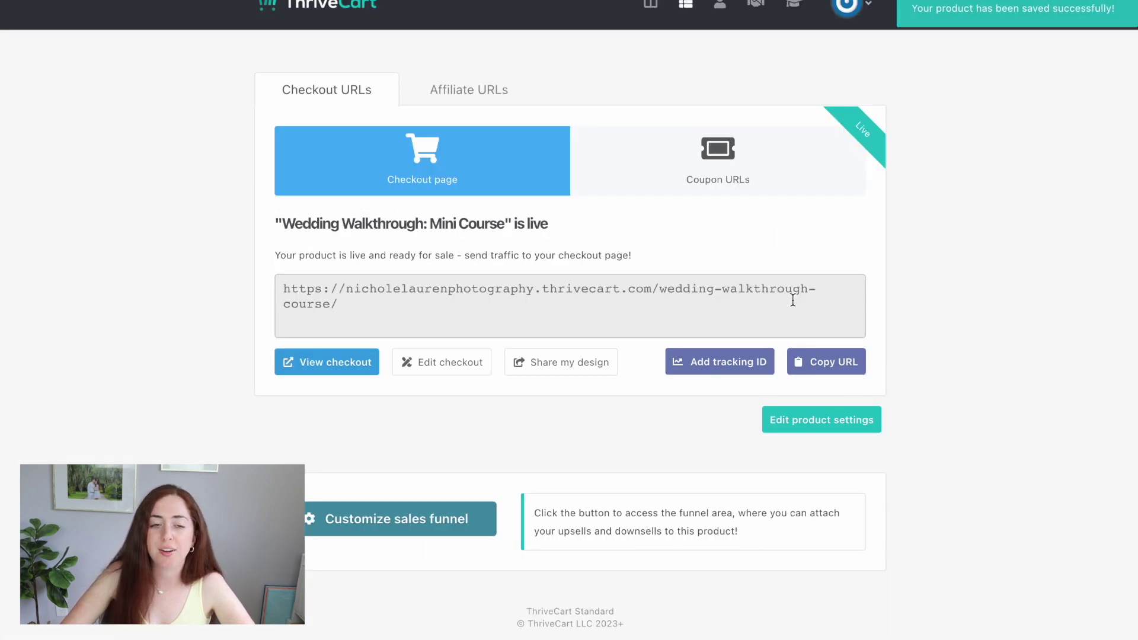
- Return to the Wedding Walkthrough product settings and show the Bump tab
{"action": "left_click", "coordinate": [823, 416]}
{"action": "left_click", "coordinate": [642, 125]}
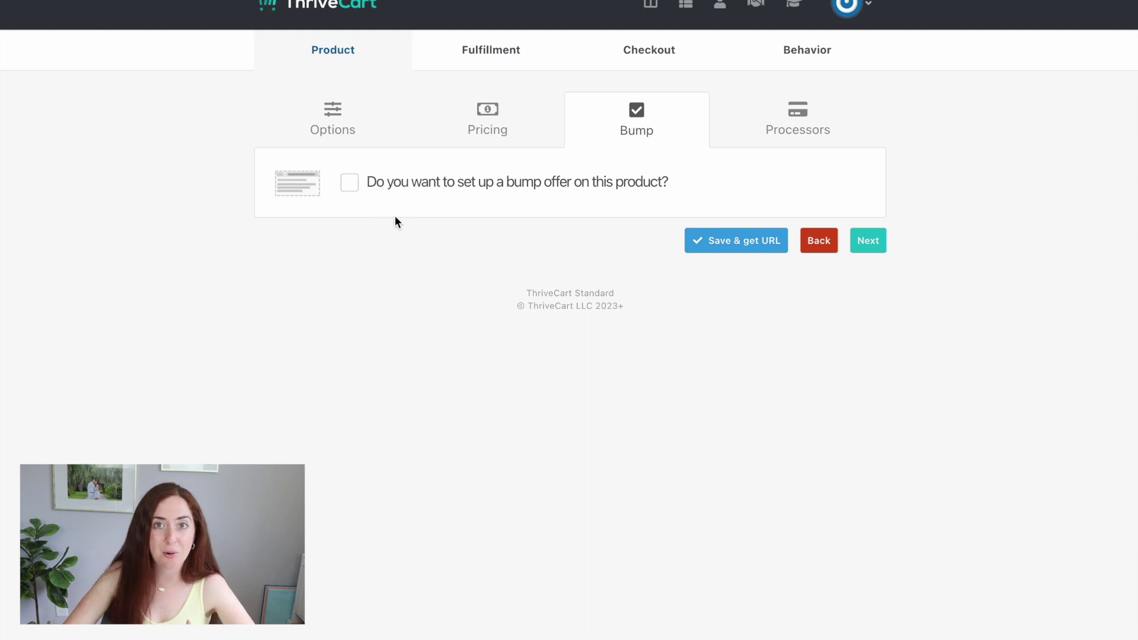
- Trial a Digital bump offer at 45.00, pre-selected by default, without changing it
{"action": "left_click", "coordinate": [349, 184]}
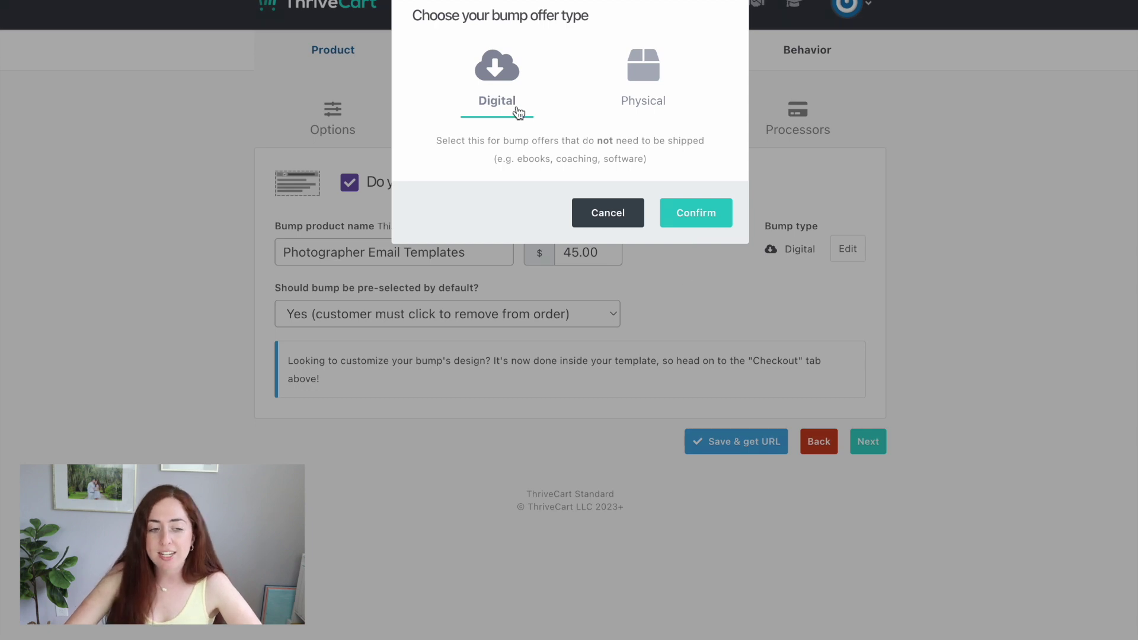
{"action": "left_click", "coordinate": [718, 224]}
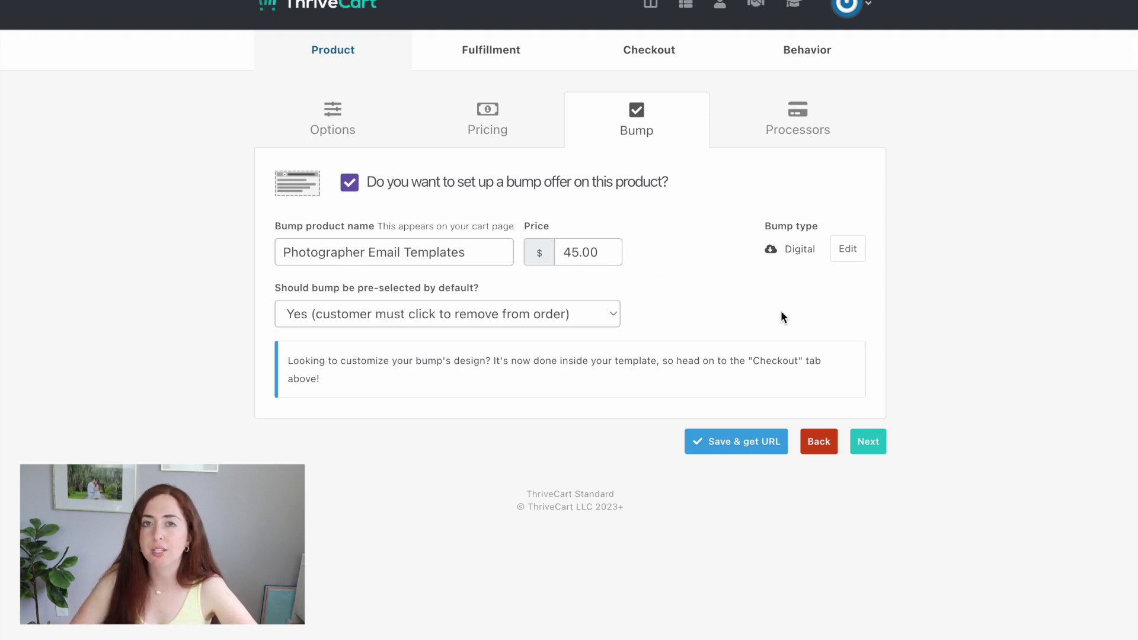
{"action": "double_click", "coordinate": [579, 252]}
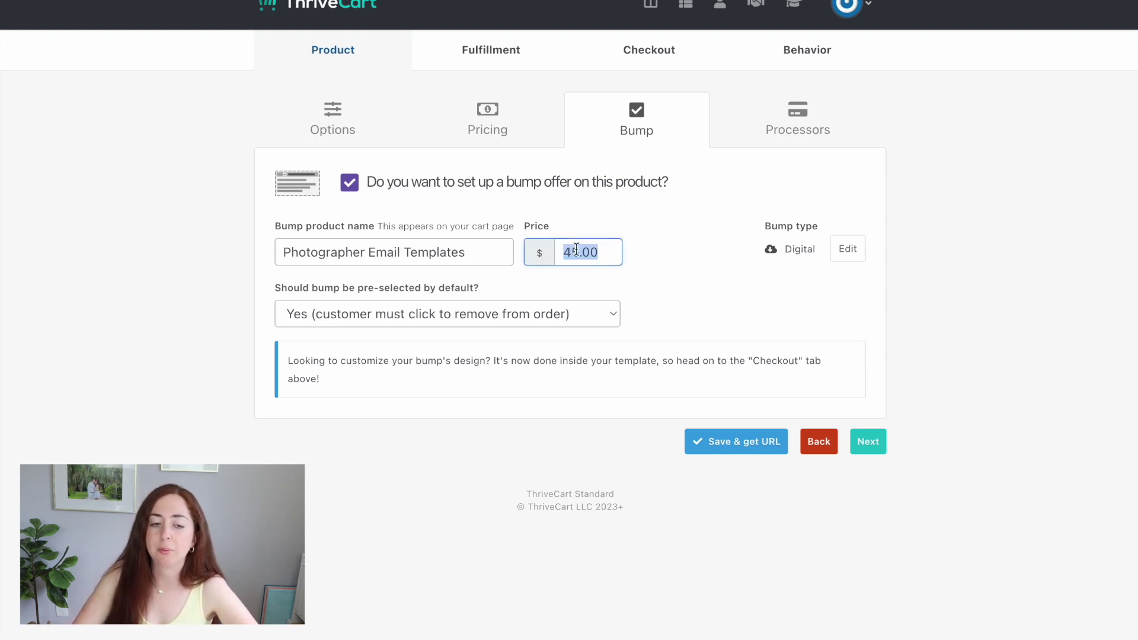
{"action": "left_click", "coordinate": [634, 314]}
{"action": "left_click", "coordinate": [613, 317]}
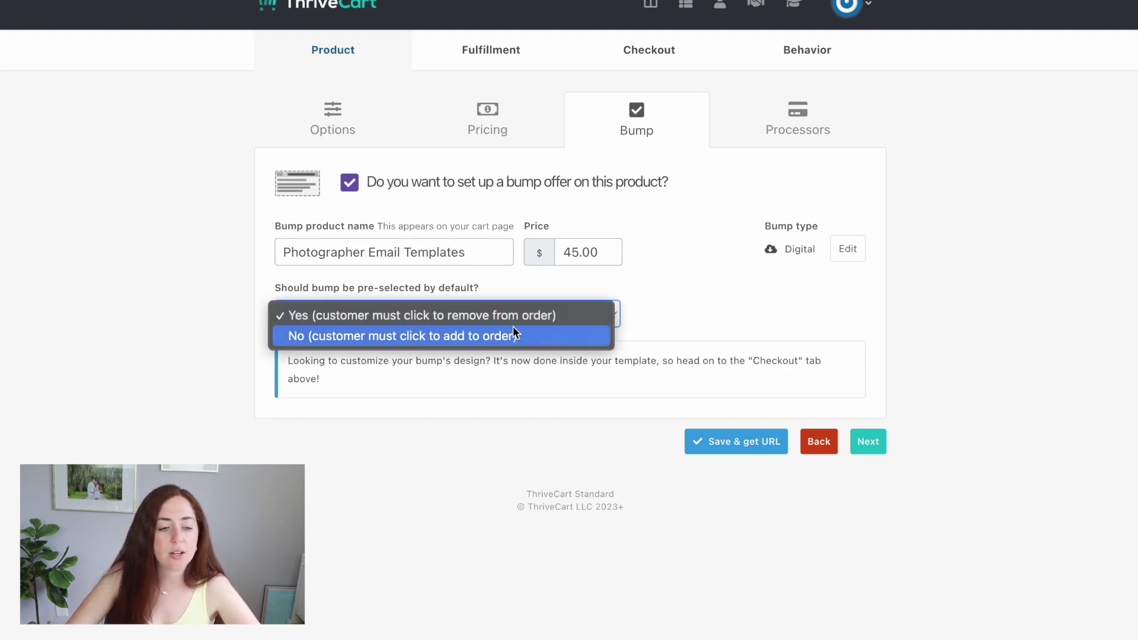
{"action": "left_click", "coordinate": [578, 317]}
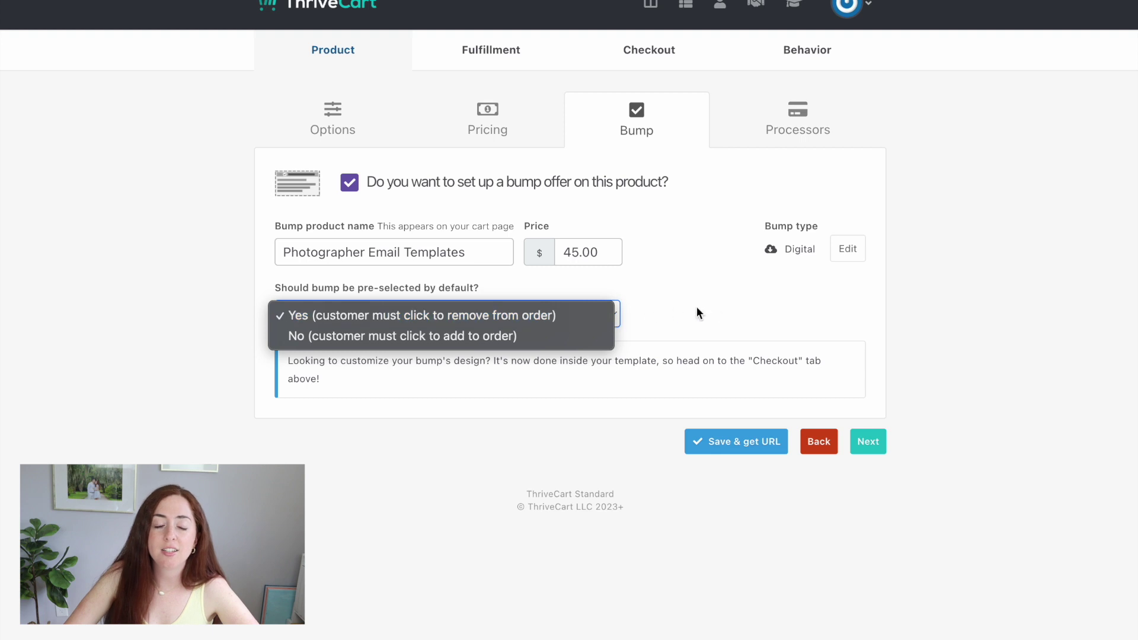
- Turn the bump offer back off, save the product, and reopen its settings
{"action": "left_click", "coordinate": [349, 185]}
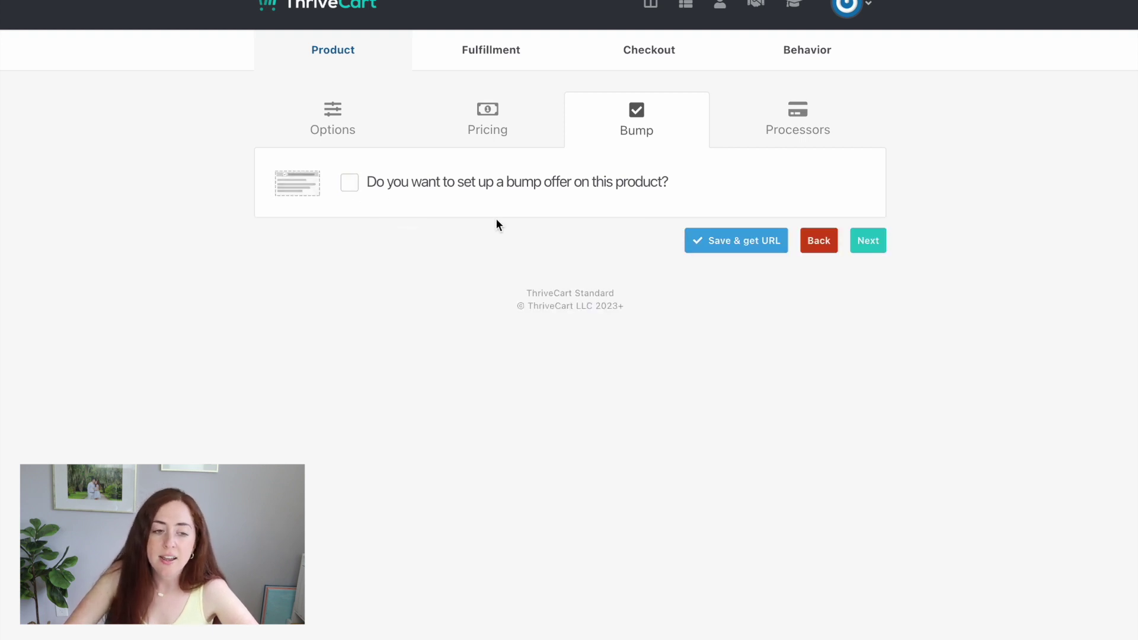
{"action": "left_click", "coordinate": [735, 244]}
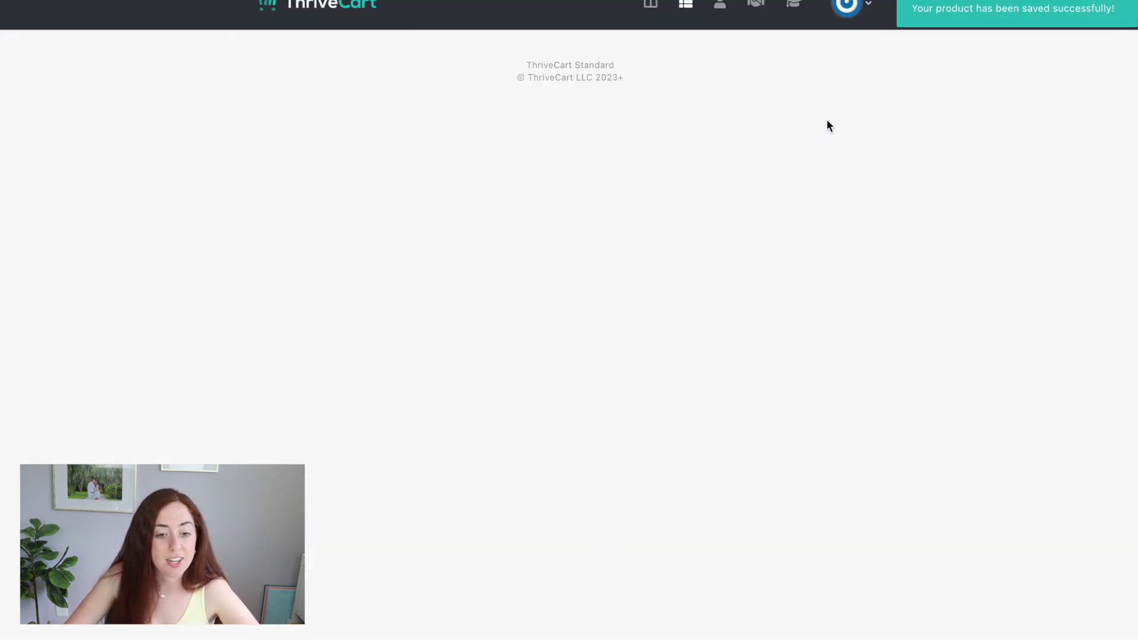
{"action": "left_click", "coordinate": [798, 120]}
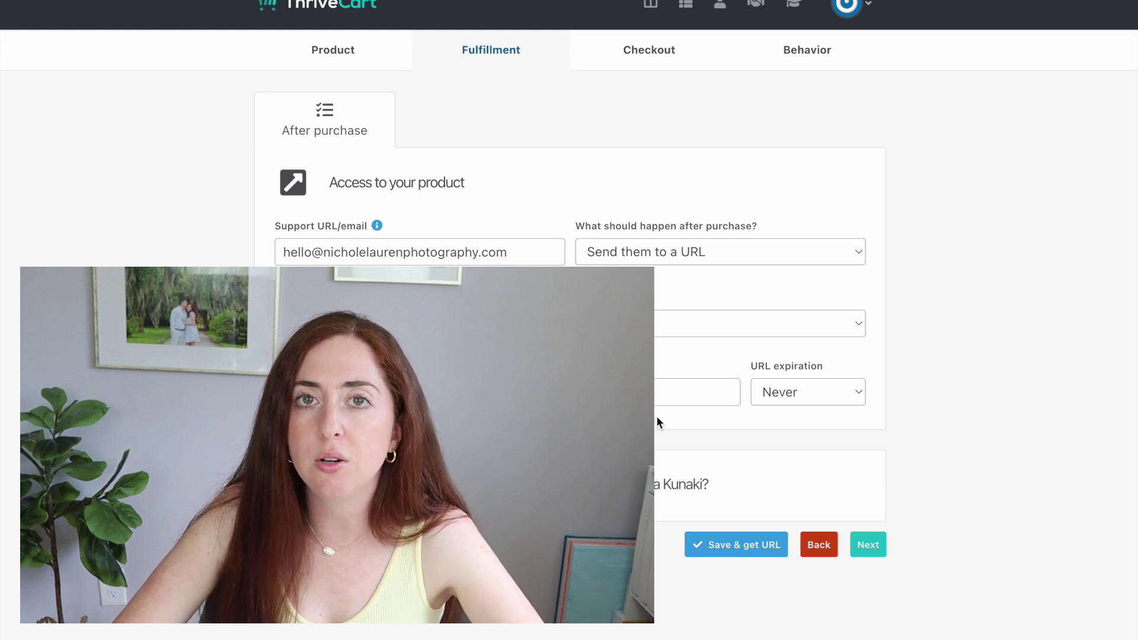
- Keep 'Send them to a URL' as the after-purchase action and move to Checkout settings
{"action": "left_click", "coordinate": [796, 252]}
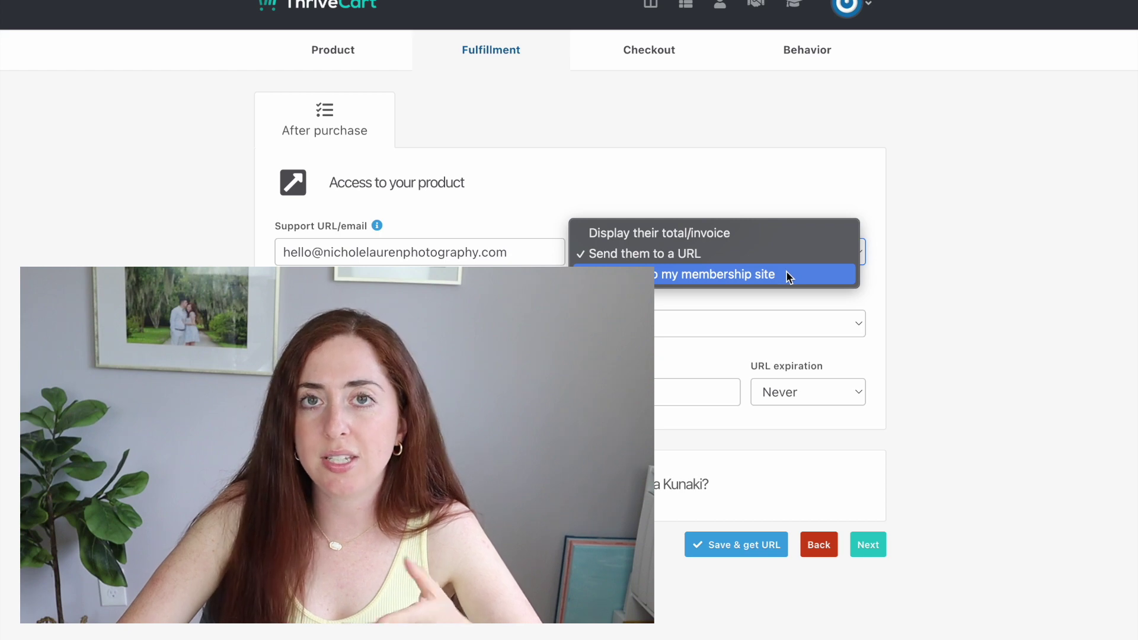
{"action": "left_click", "coordinate": [961, 233]}
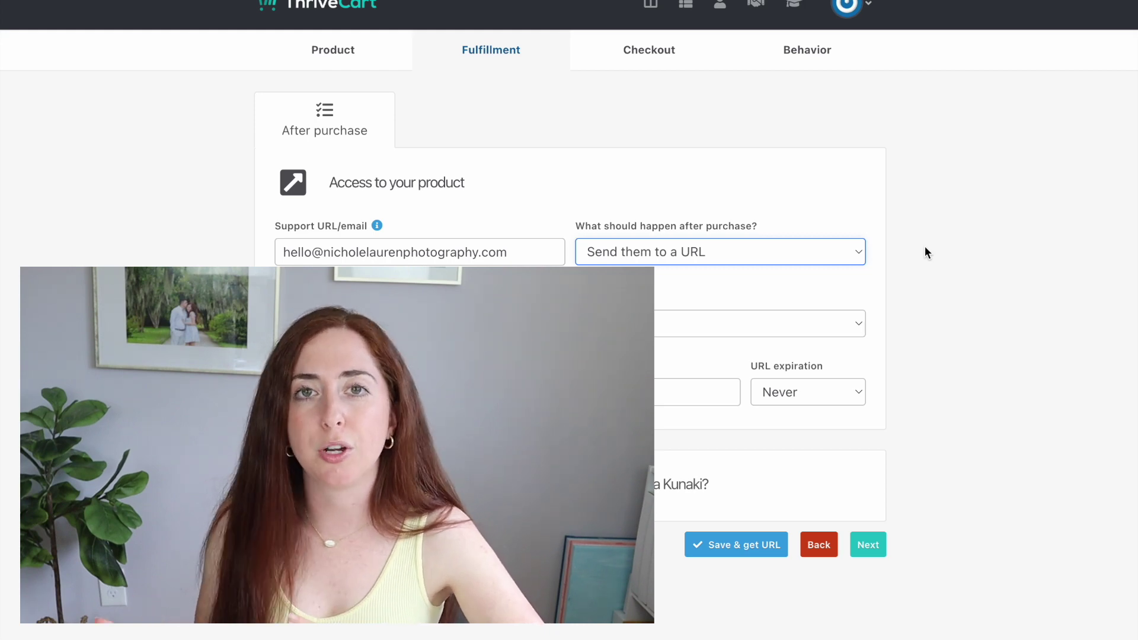
{"action": "left_click", "coordinate": [622, 47]}
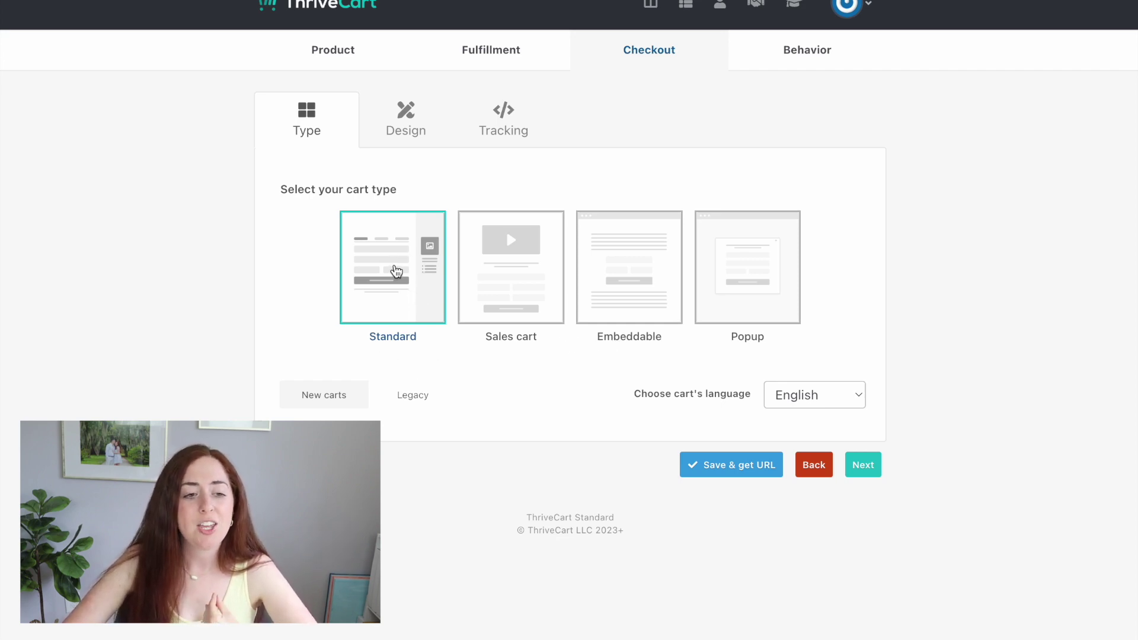
- Compare cart layouts, choose the Standard full-page cart, and launch the cart page design editor
{"action": "left_click", "coordinate": [518, 284]}
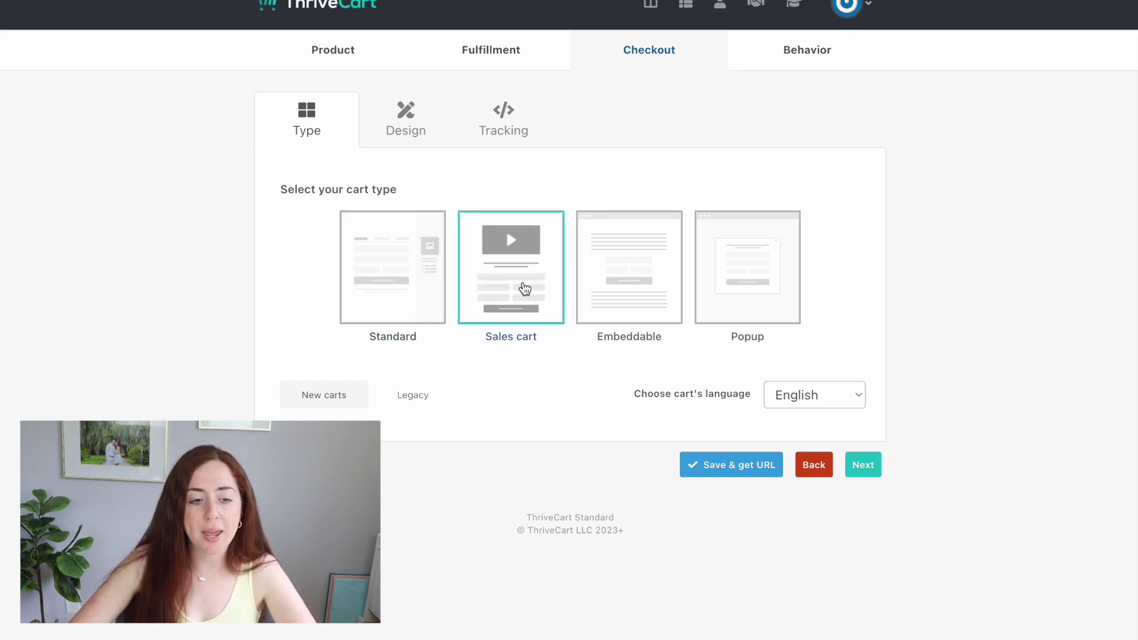
{"action": "left_click", "coordinate": [611, 304]}
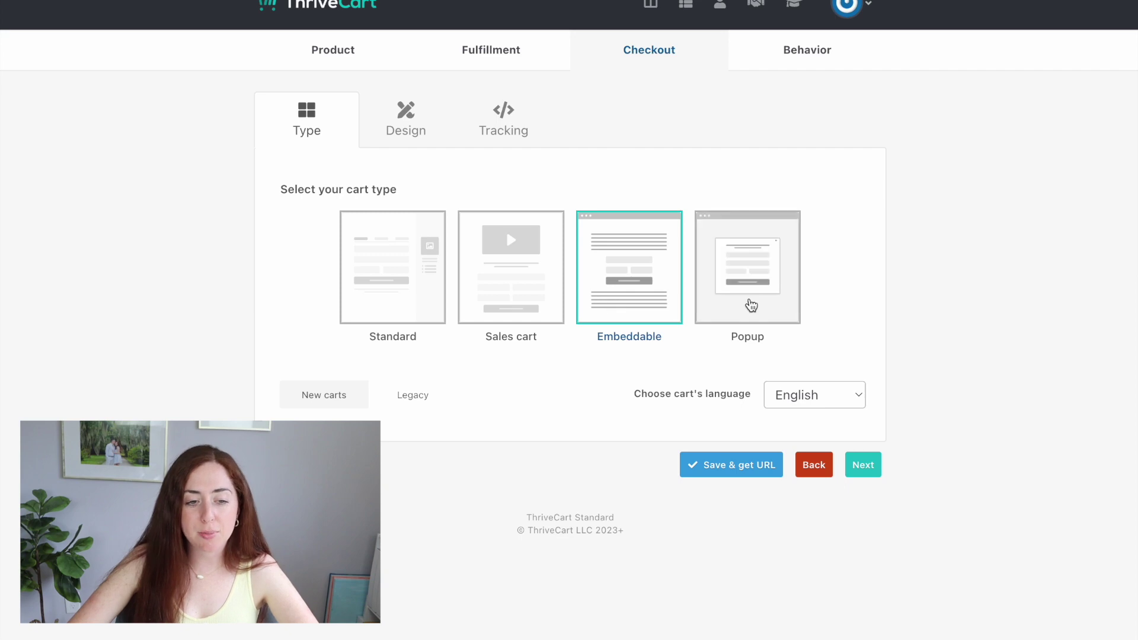
{"action": "left_click", "coordinate": [749, 304]}
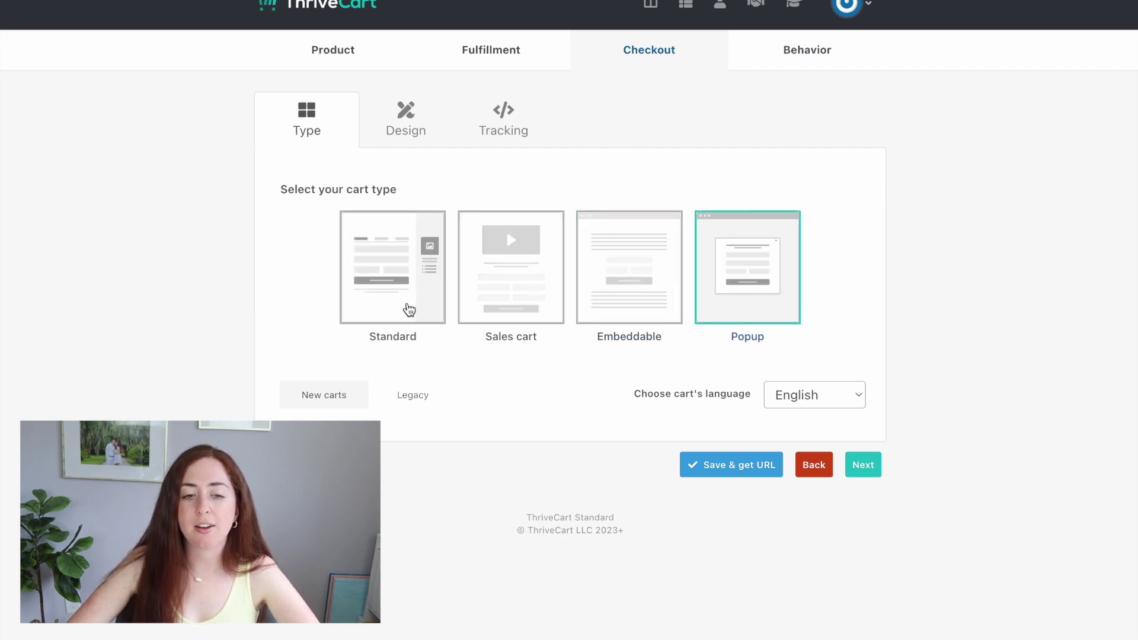
{"action": "left_click", "coordinate": [409, 309]}
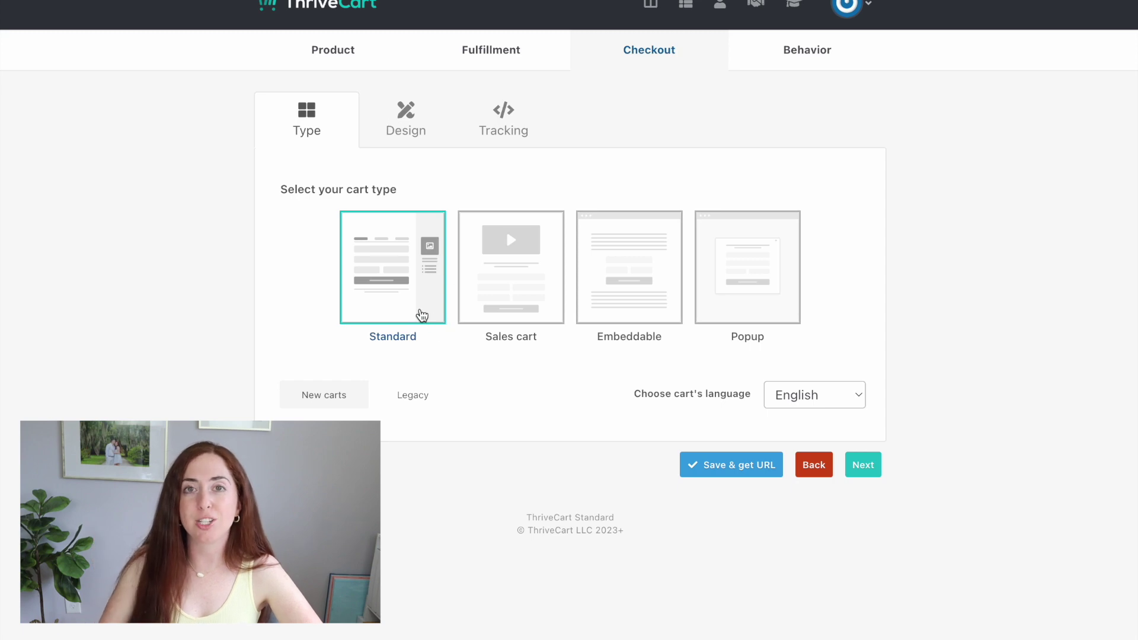
{"action": "left_click", "coordinate": [406, 119]}
{"action": "left_click", "coordinate": [582, 256]}
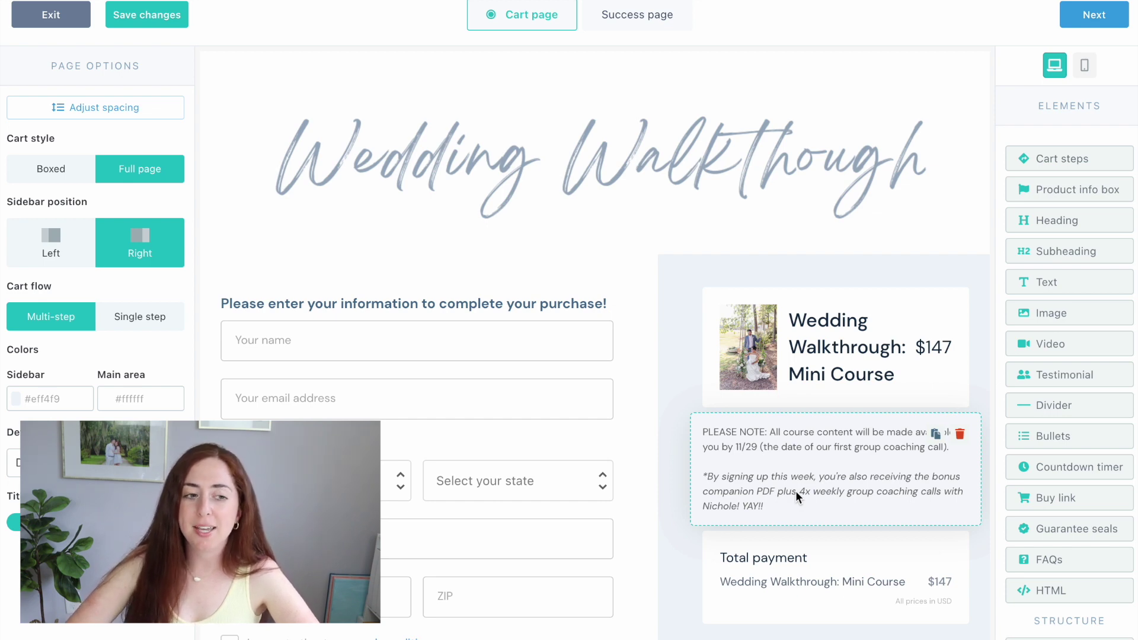
- Inspect the Wedding Walkthrough header image and scroll the cart page, then switch to the Success page
{"action": "left_click", "coordinate": [685, 154]}
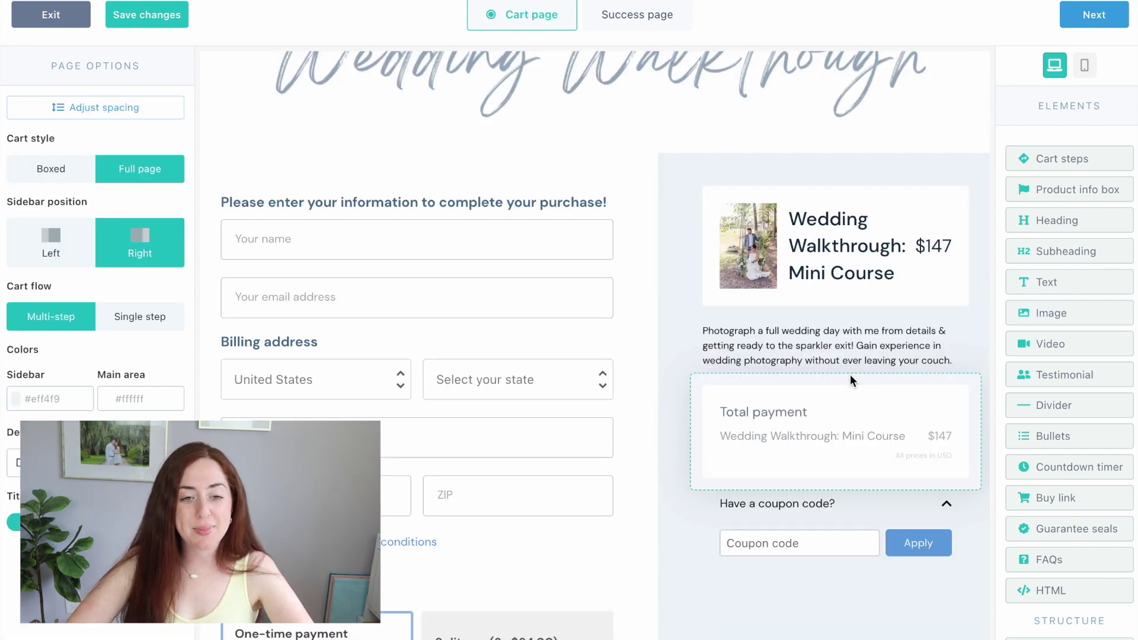
{"action": "scroll", "coordinate": [855, 369], "scroll_direction": "down", "scroll_amount": 1}
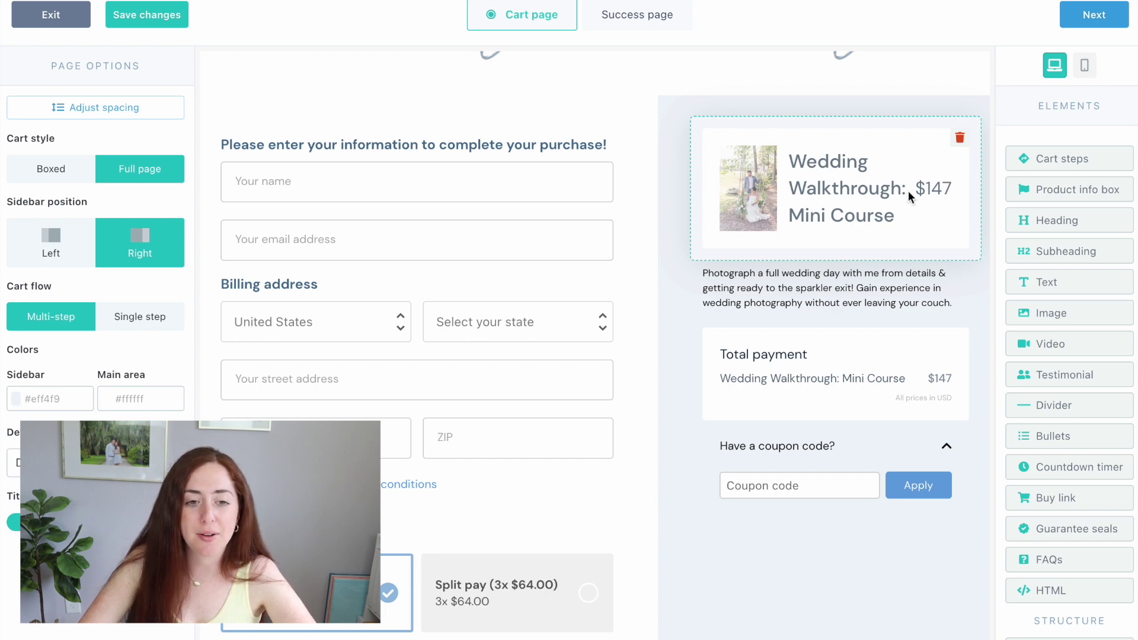
{"action": "scroll", "coordinate": [922, 372], "scroll_direction": "down", "scroll_amount": 2}
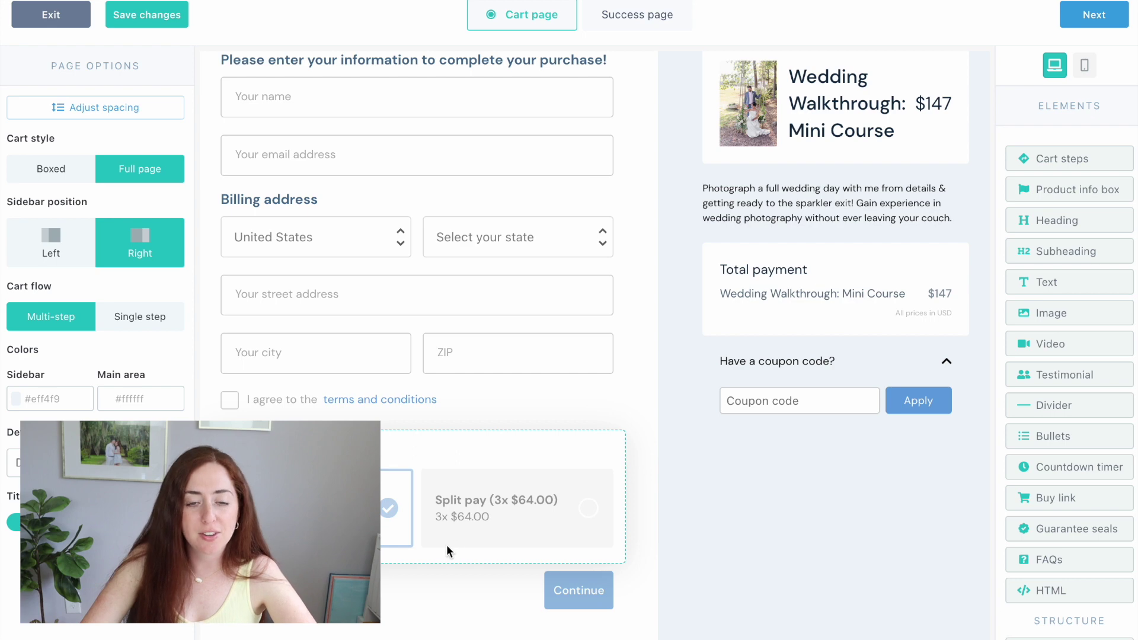
{"action": "scroll", "coordinate": [639, 262], "scroll_direction": "up", "scroll_amount": 5}
{"action": "left_click", "coordinate": [666, 22]}
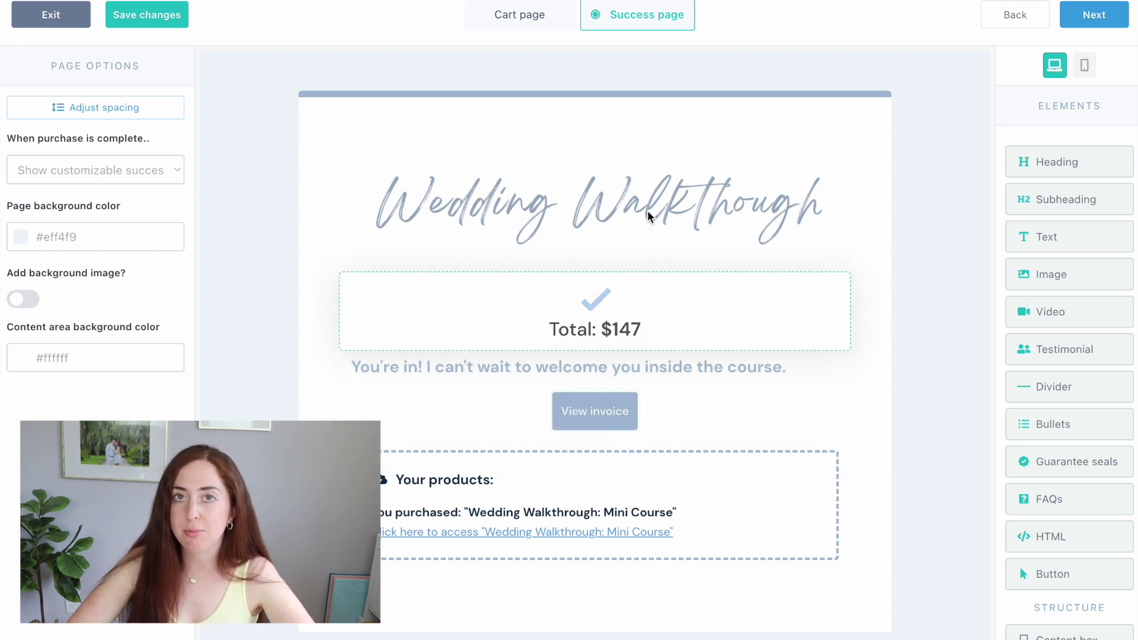
- Inspect the success page's top bar, welcome message, View invoice button and products block, then save
{"action": "left_click", "coordinate": [660, 95]}
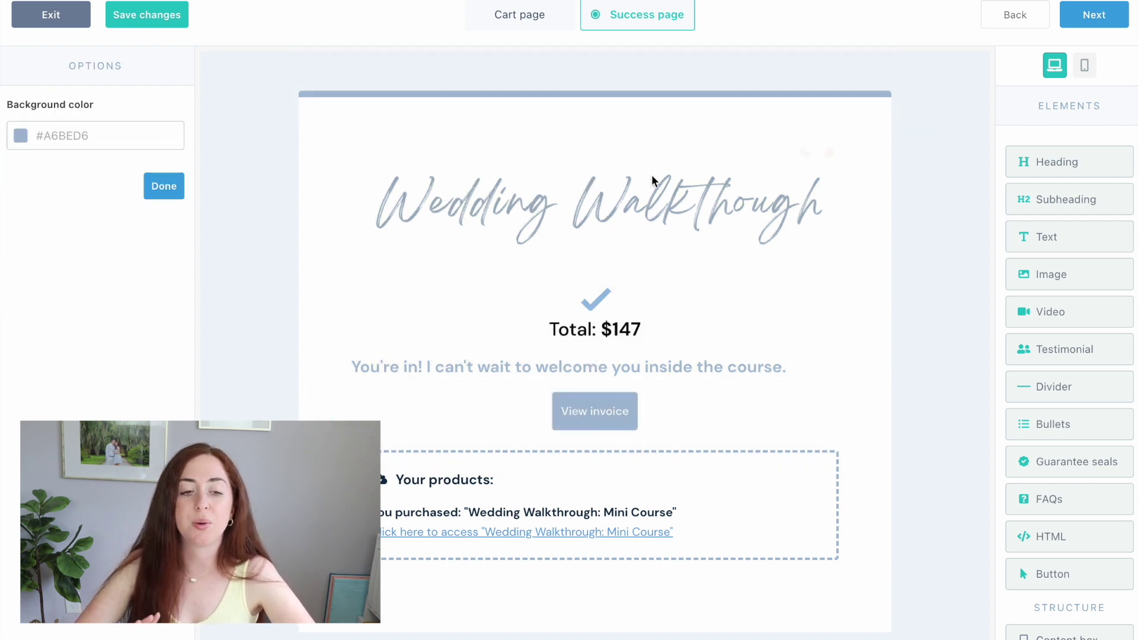
{"action": "left_click", "coordinate": [665, 366]}
{"action": "left_click", "coordinate": [631, 414]}
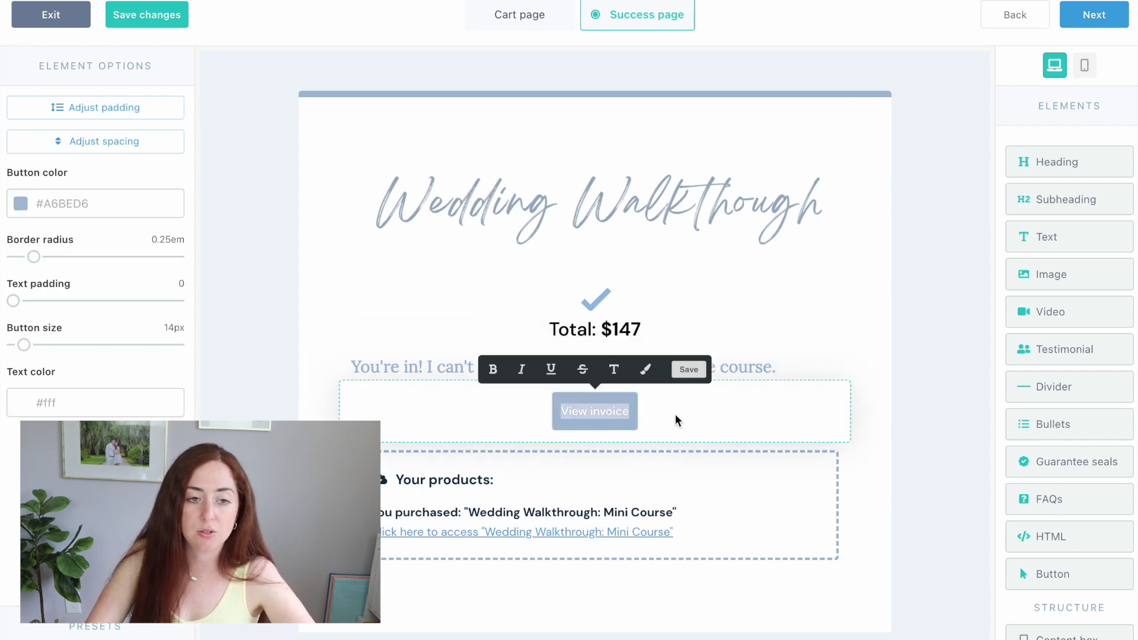
{"action": "left_click", "coordinate": [559, 533]}
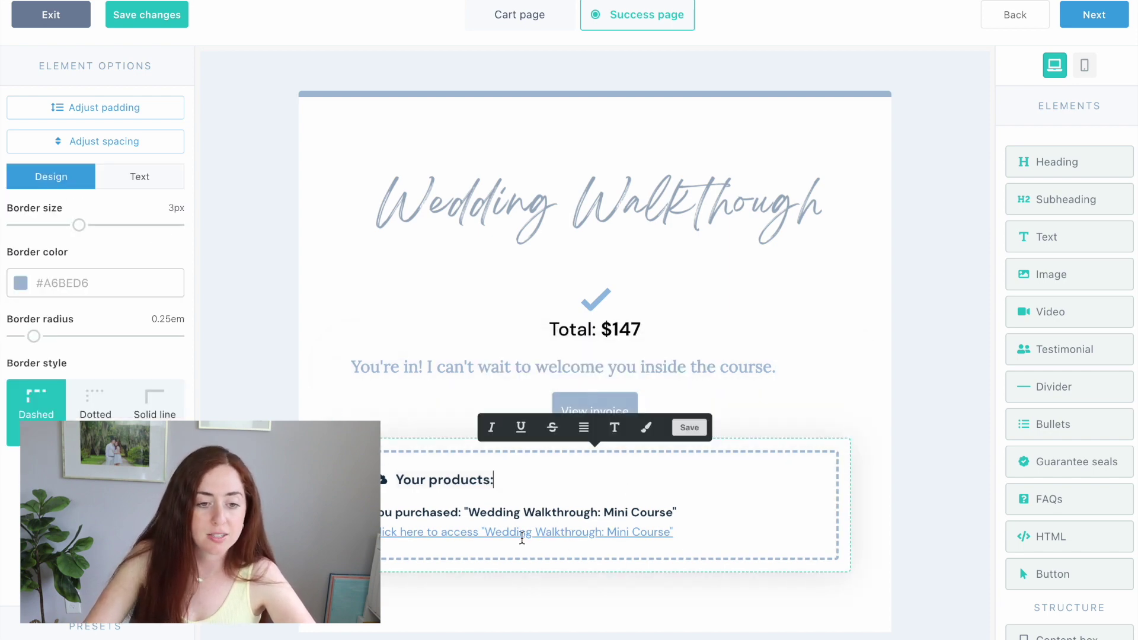
{"action": "left_click_drag", "start_coordinate": [468, 512], "coordinate": [685, 505]}
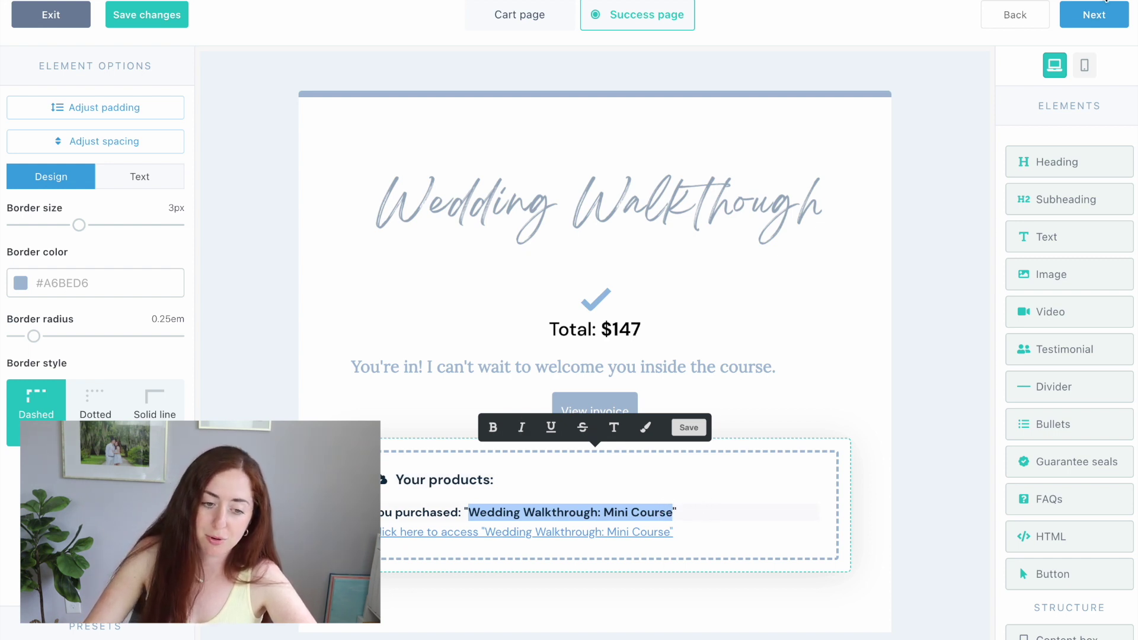
{"action": "left_click", "coordinate": [1104, 17]}
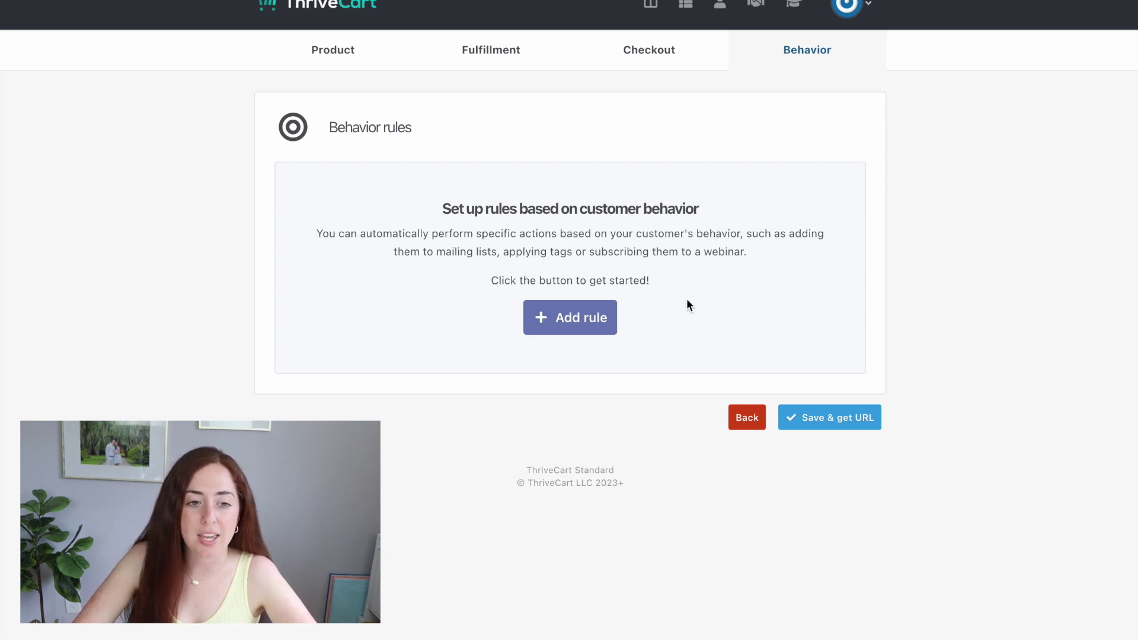
- Go back to the mini course's Checkout settings, with the Standard cart type and English language still selected
{"action": "left_click", "coordinate": [692, 58]}
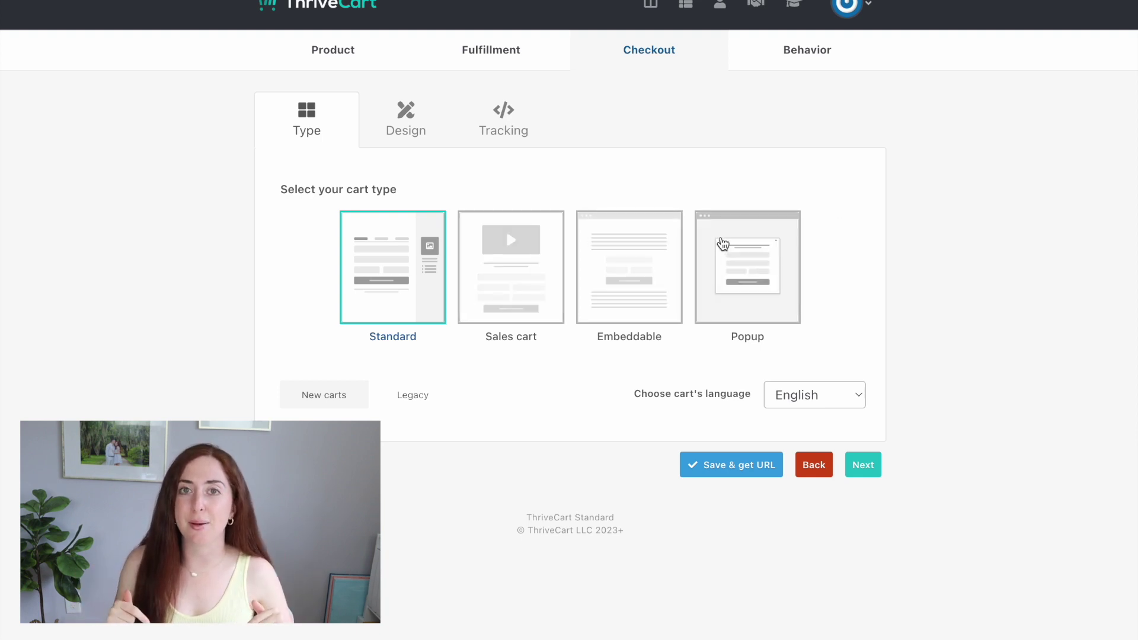
- Save the mini course from the Design tab and copy its live checkout URL ending in wedding-walkthrough-course
{"action": "left_click", "coordinate": [405, 123]}
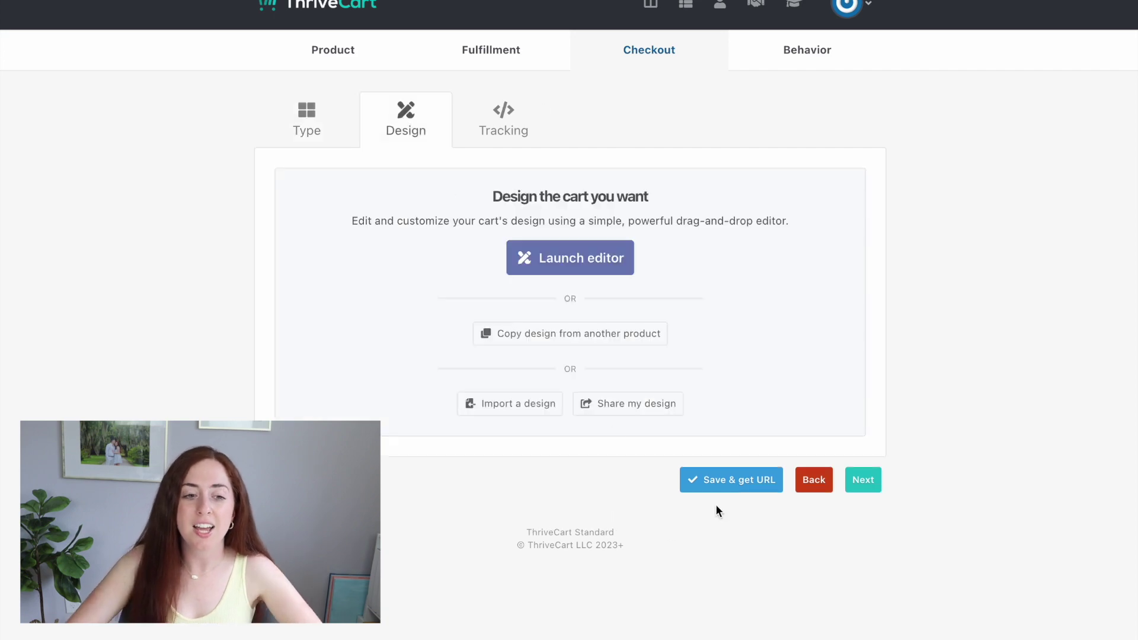
{"action": "left_click", "coordinate": [743, 481]}
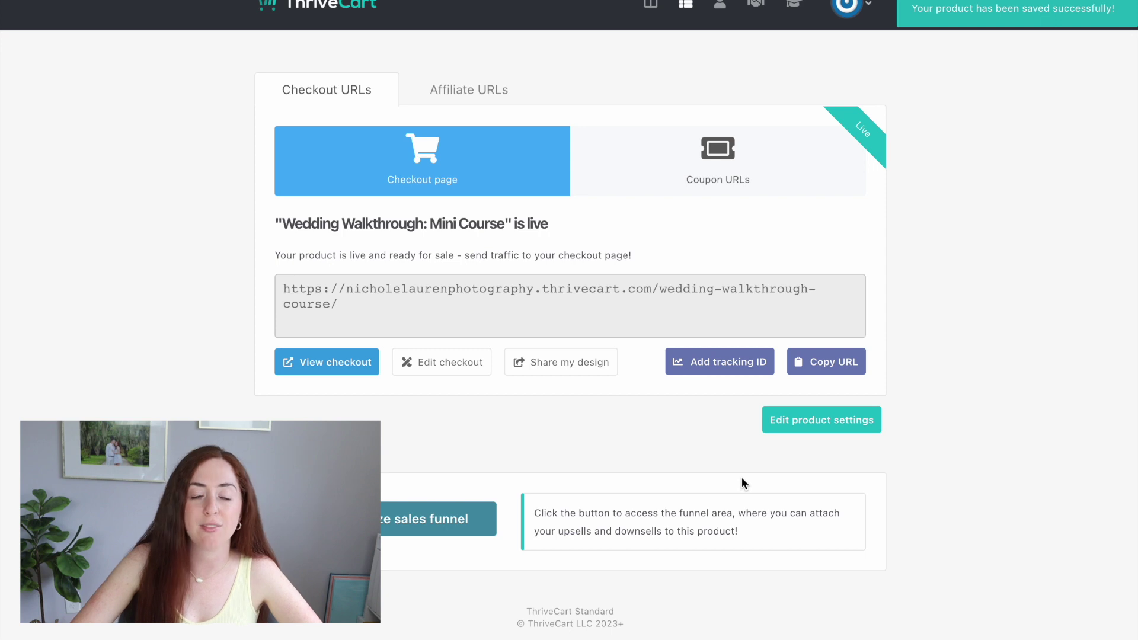
{"action": "right_click", "coordinate": [324, 294]}
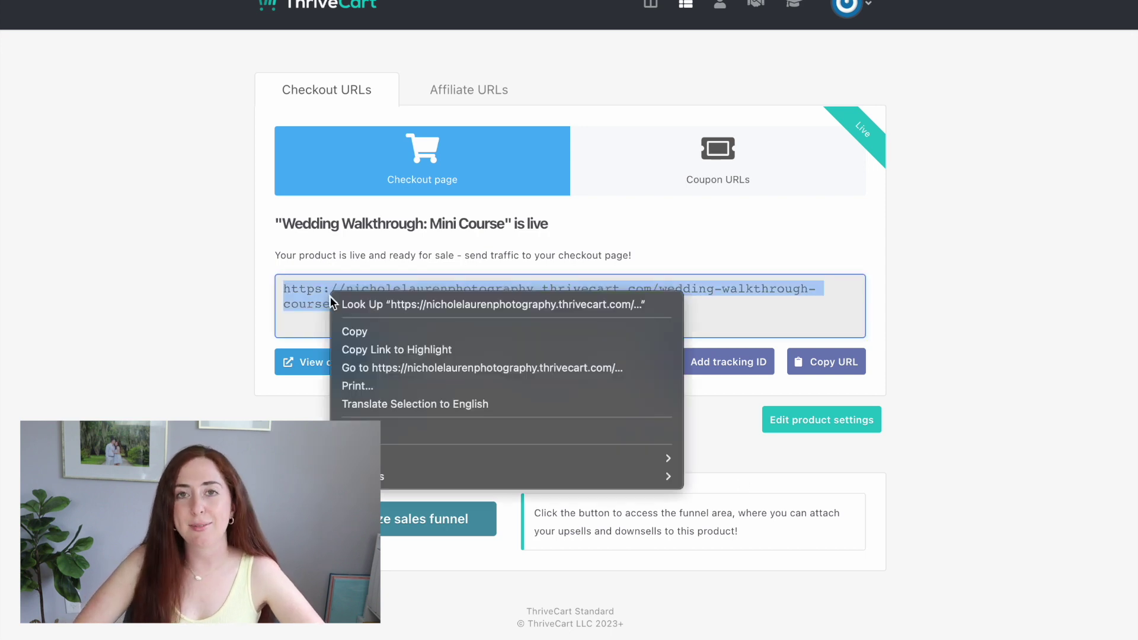
{"action": "left_click", "coordinate": [349, 330]}
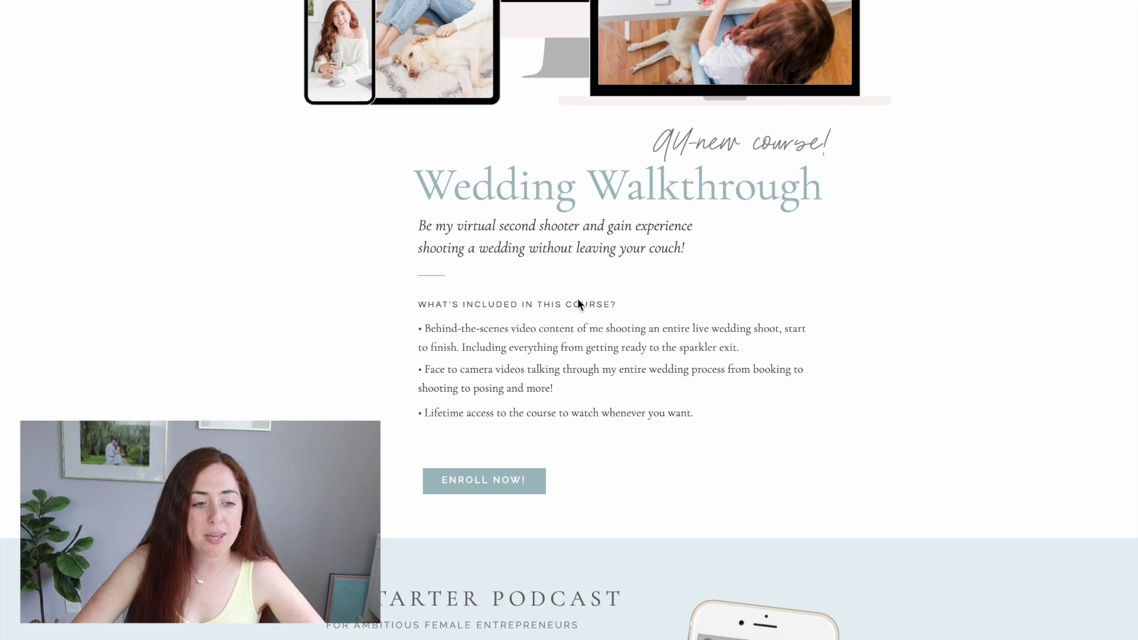
- Return to the Wedding Walkthrough hero section and use ENROLL NOW to open the course checkout
{"action": "scroll", "coordinate": [584, 300], "scroll_direction": "up", "scroll_amount": 2}
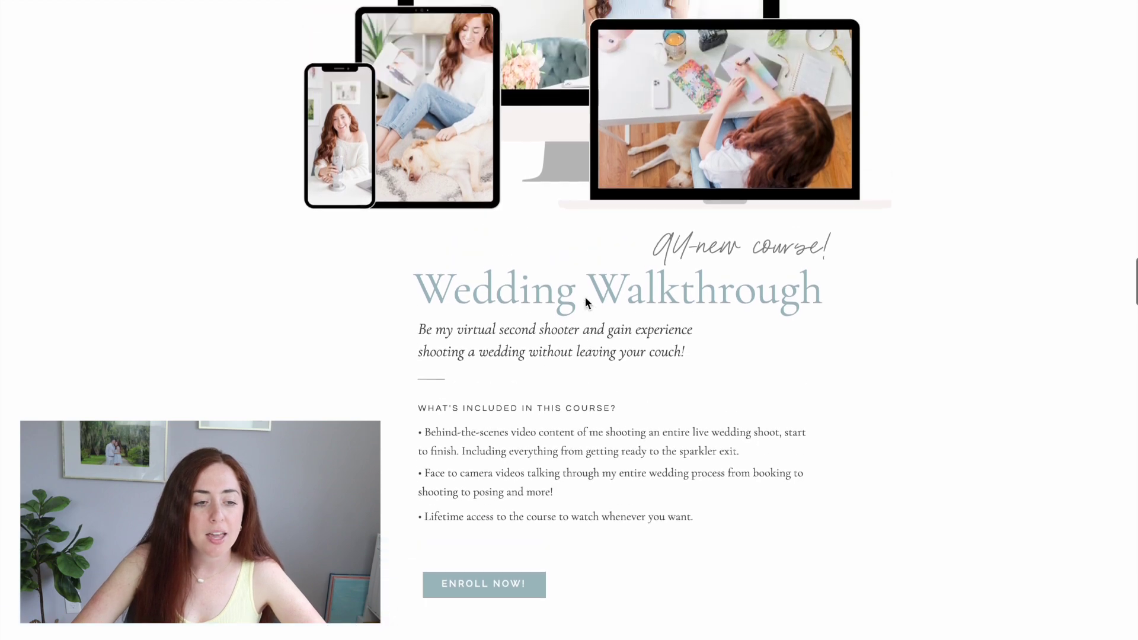
{"action": "left_click", "coordinate": [496, 570]}
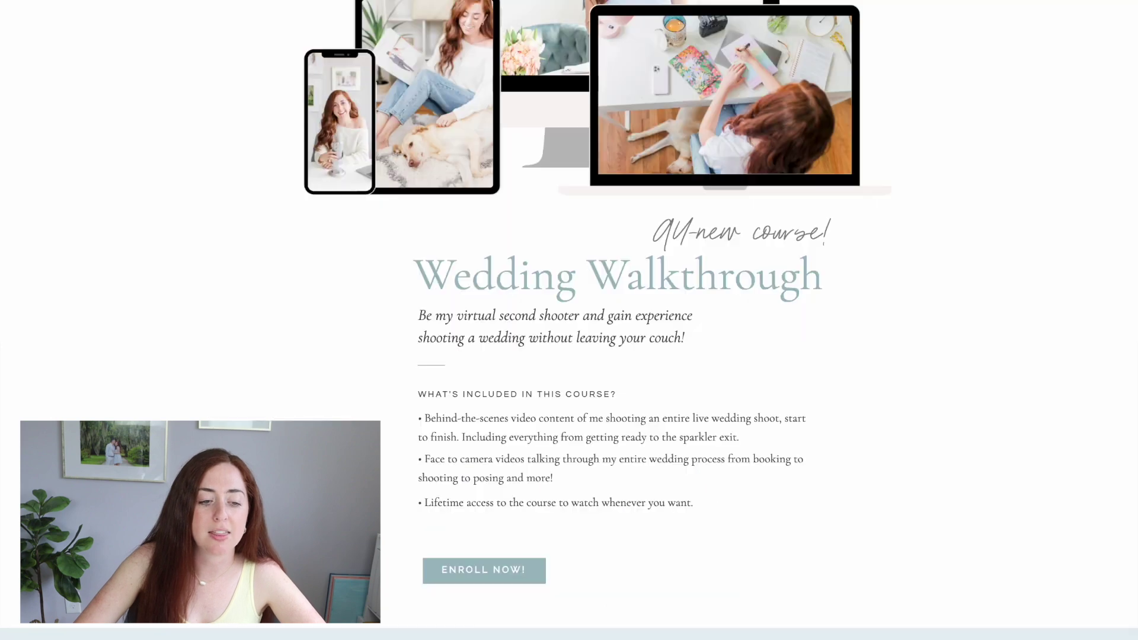
{"action": "scroll", "coordinate": [826, 345], "scroll_direction": "up", "scroll_amount": 1}
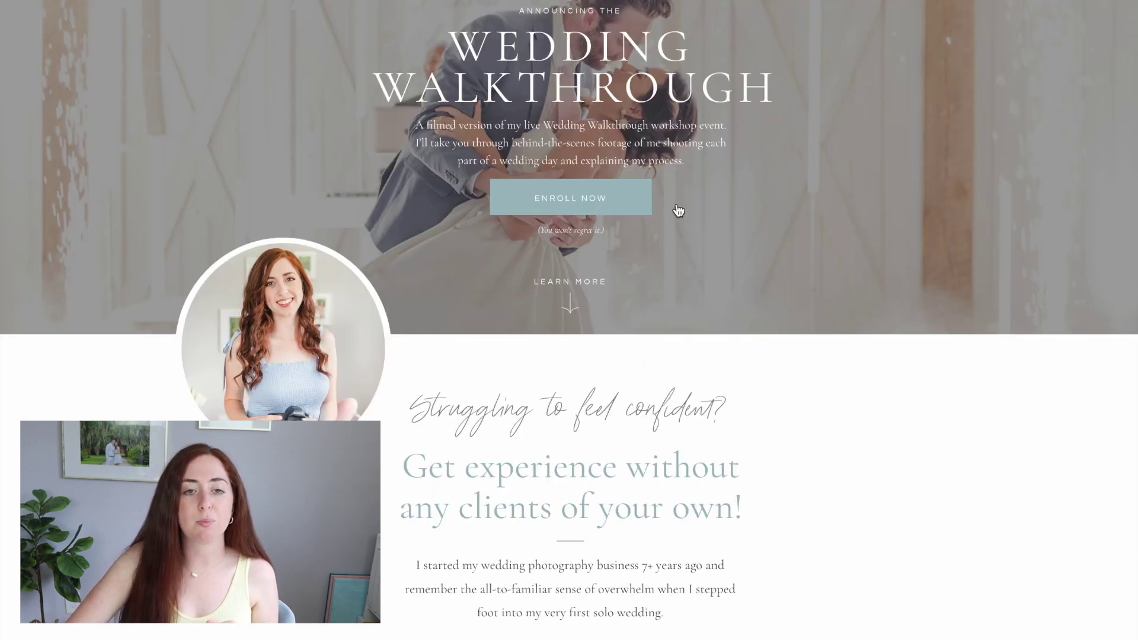
{"action": "left_click", "coordinate": [595, 205]}
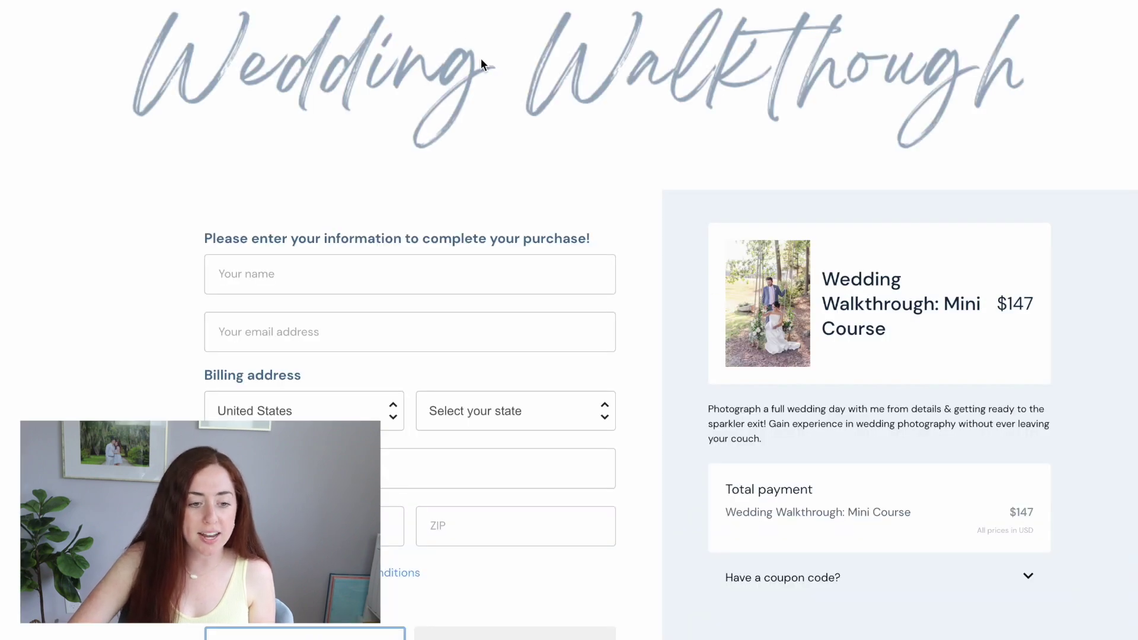
- Scroll the live checkout to review the $147 total and the 3x $64.00 split pay option
{"action": "scroll", "coordinate": [494, 66], "scroll_direction": "down", "scroll_amount": 3}
{"action": "scroll", "coordinate": [494, 65], "scroll_direction": "up", "scroll_amount": 3}
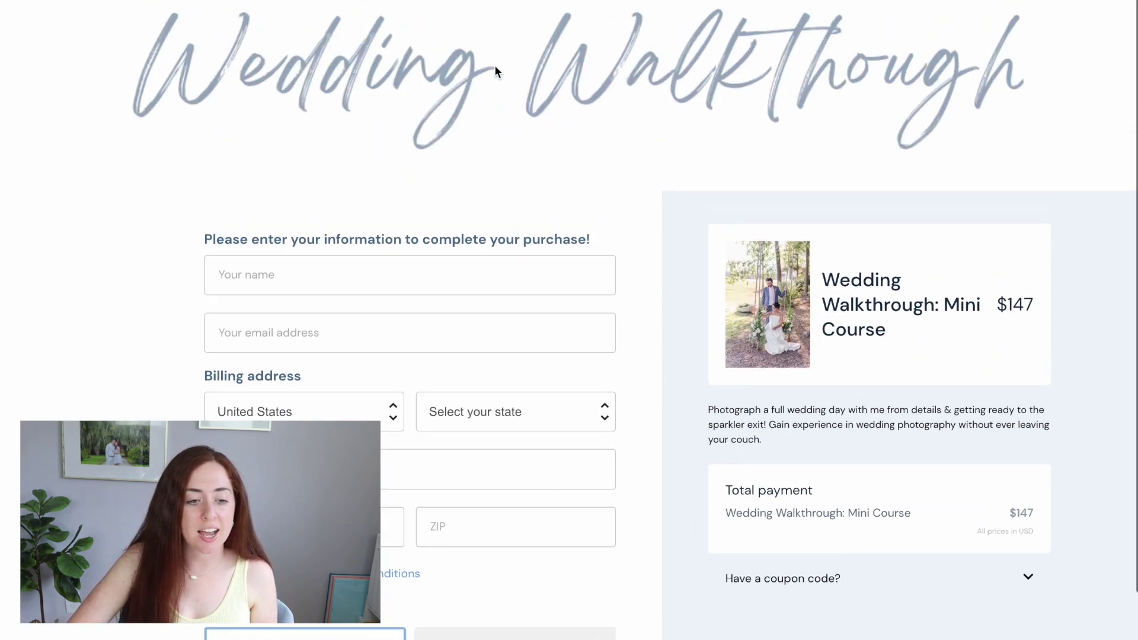
{"action": "scroll", "coordinate": [495, 67], "scroll_direction": "down", "scroll_amount": 2}
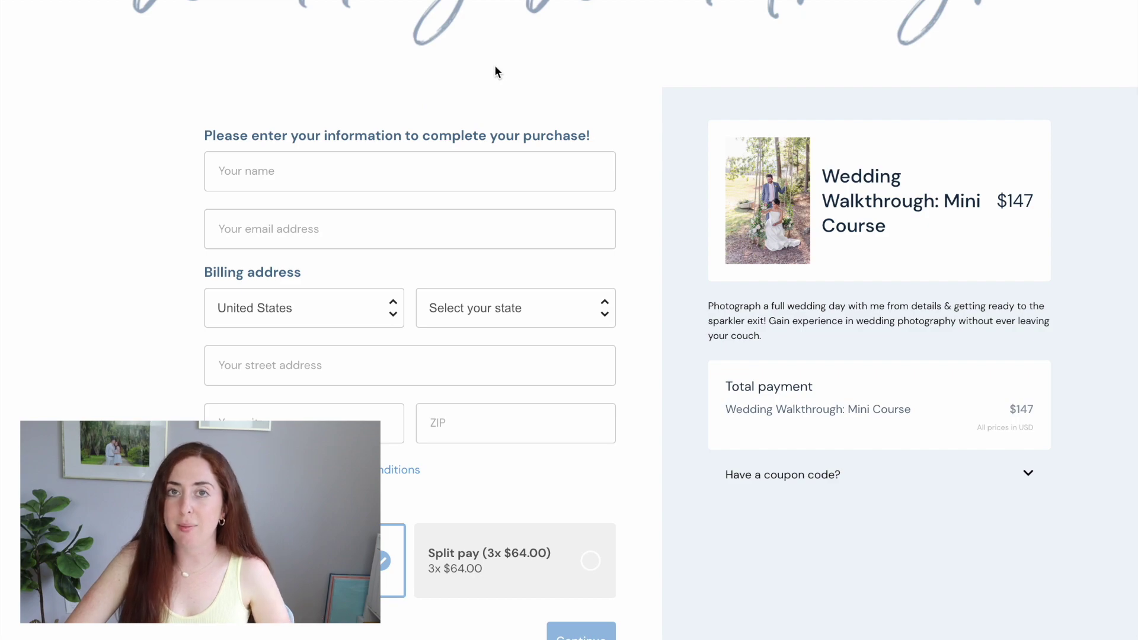